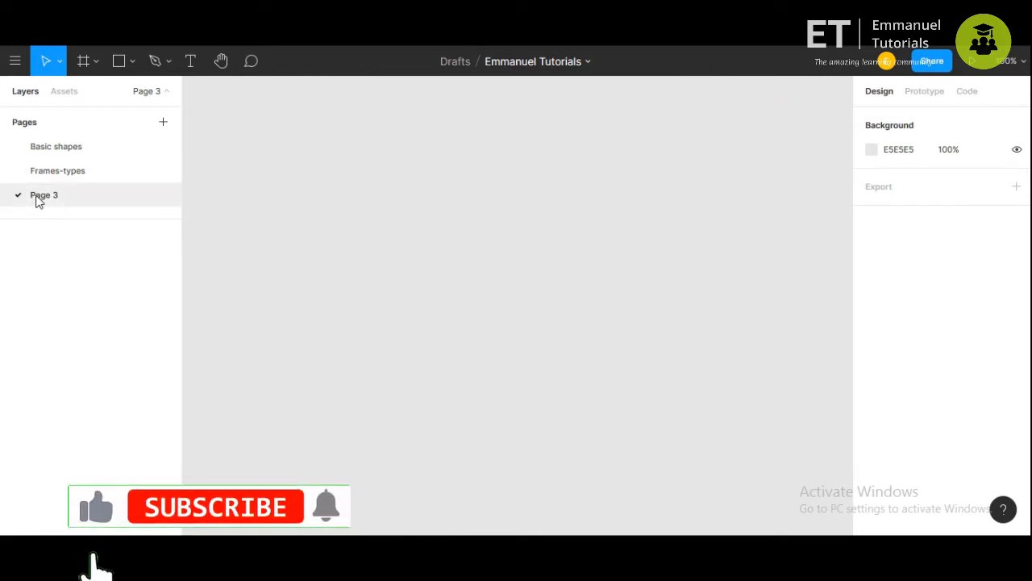
# - Rename Page 3 as "Basic sign up page"
pyautogui.doubleClick(37, 198)
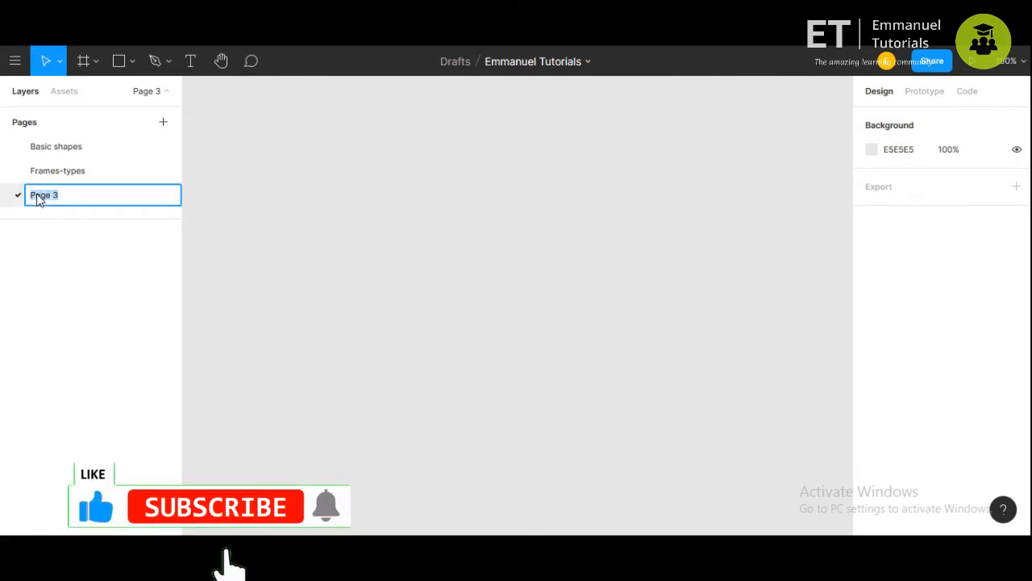
pyautogui.write('/')
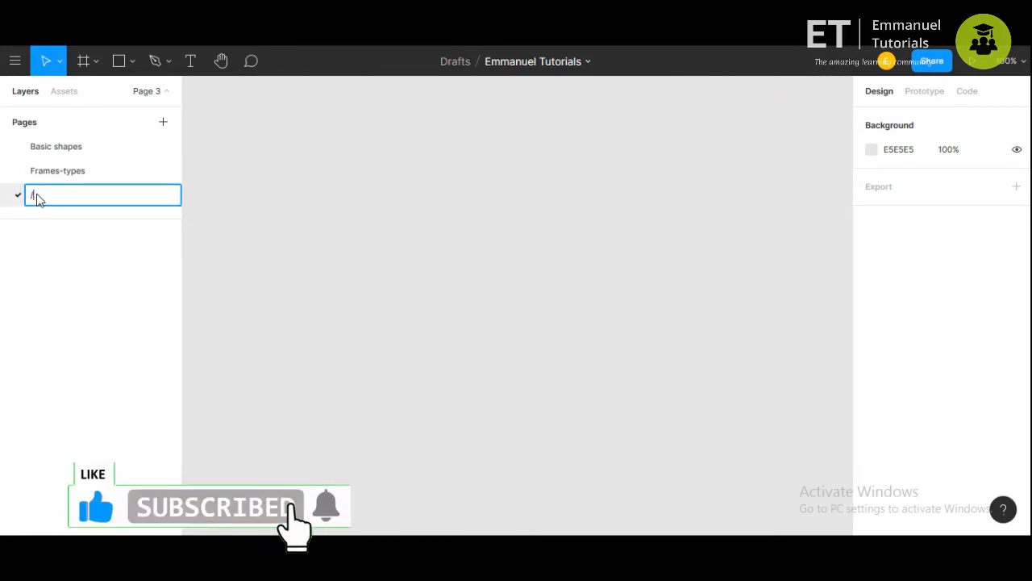
pyautogui.press('BackSpace')
pyautogui.write('Basic si')
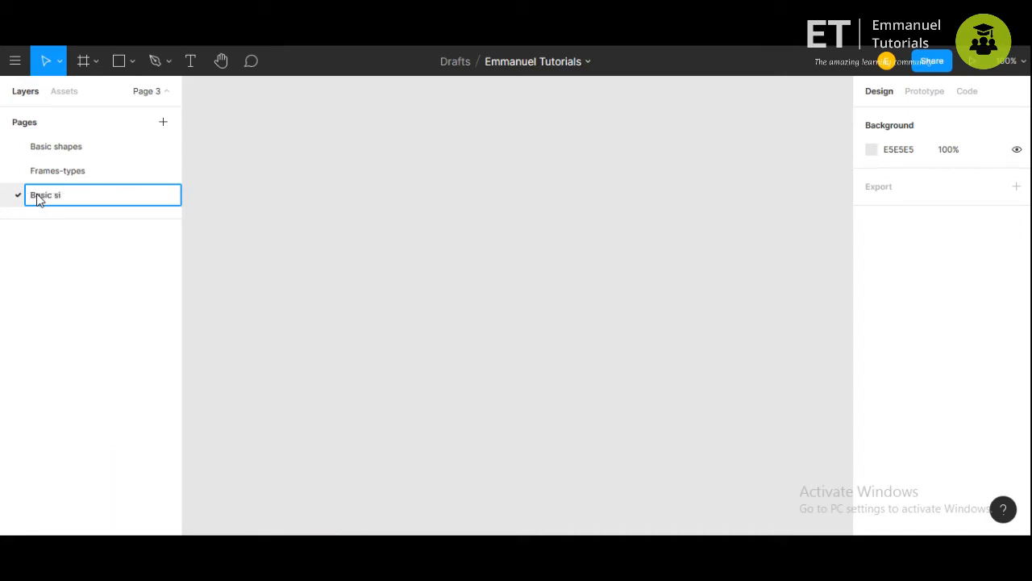
pyautogui.write('gn up')
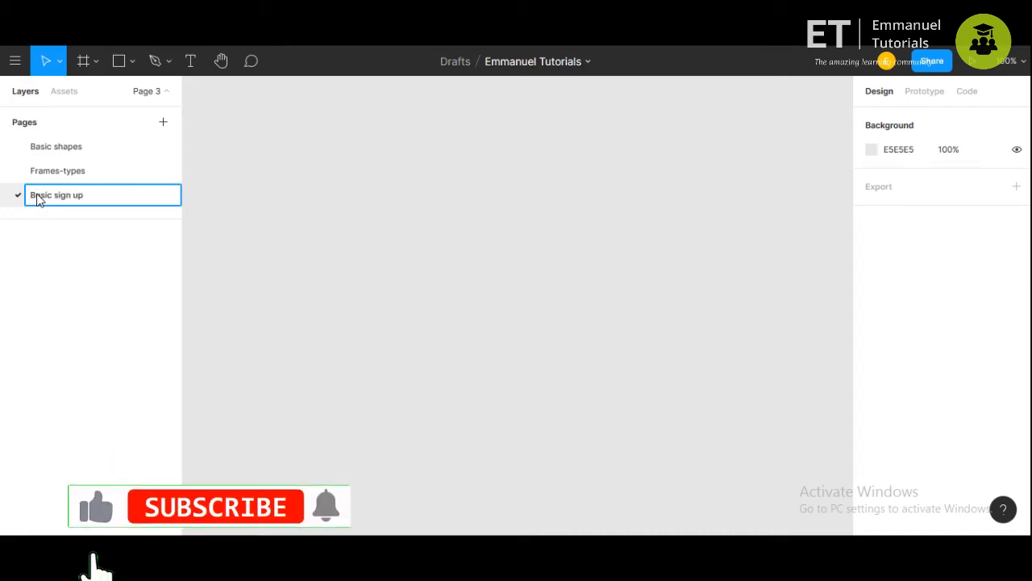
pyautogui.write(' page')
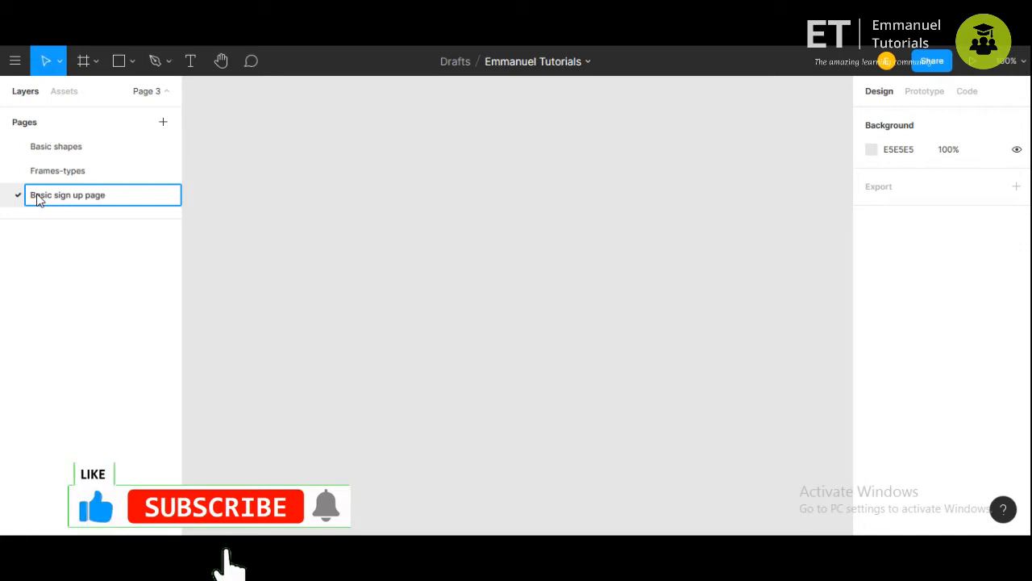
pyautogui.press('Return')
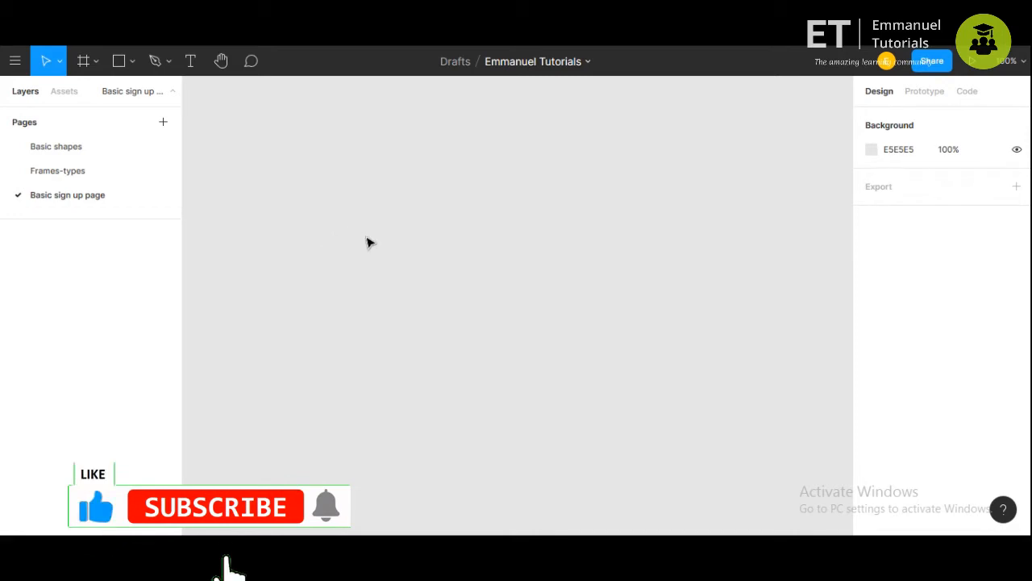
# - Add a 360 × 640 Android phone frame to the Basic sign up page
pyautogui.click(84, 68)
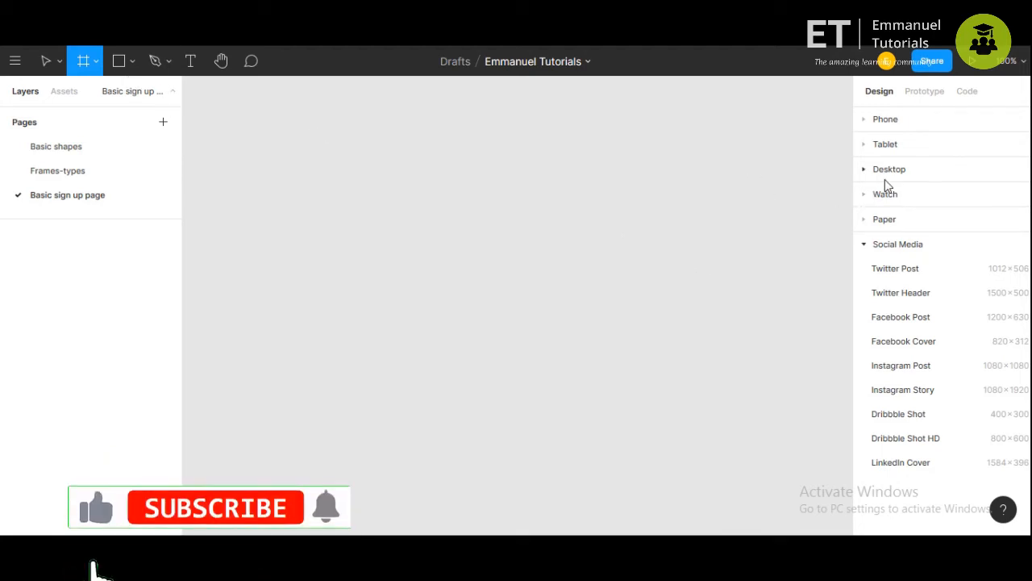
pyautogui.click(864, 125)
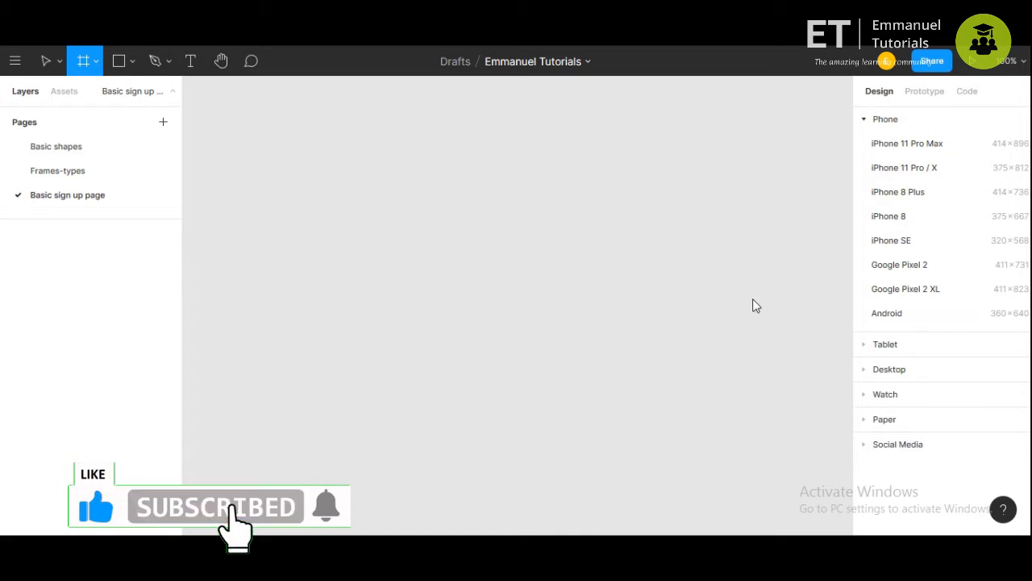
pyautogui.click(888, 313)
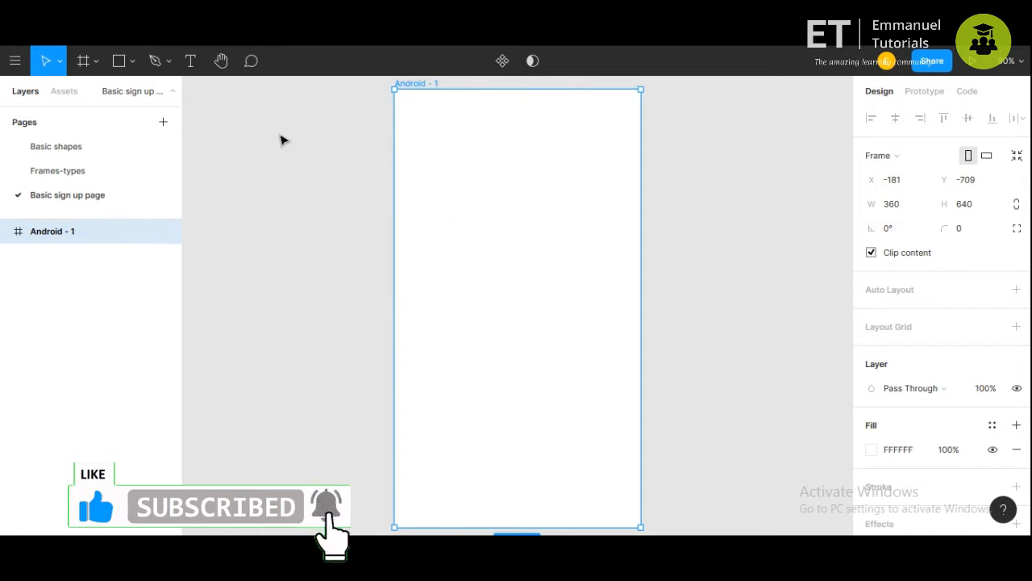
# - Draw an input-field rectangle about 193 × 35 in the upper part of the Android frame, near its right edge
pyautogui.click(118, 65)
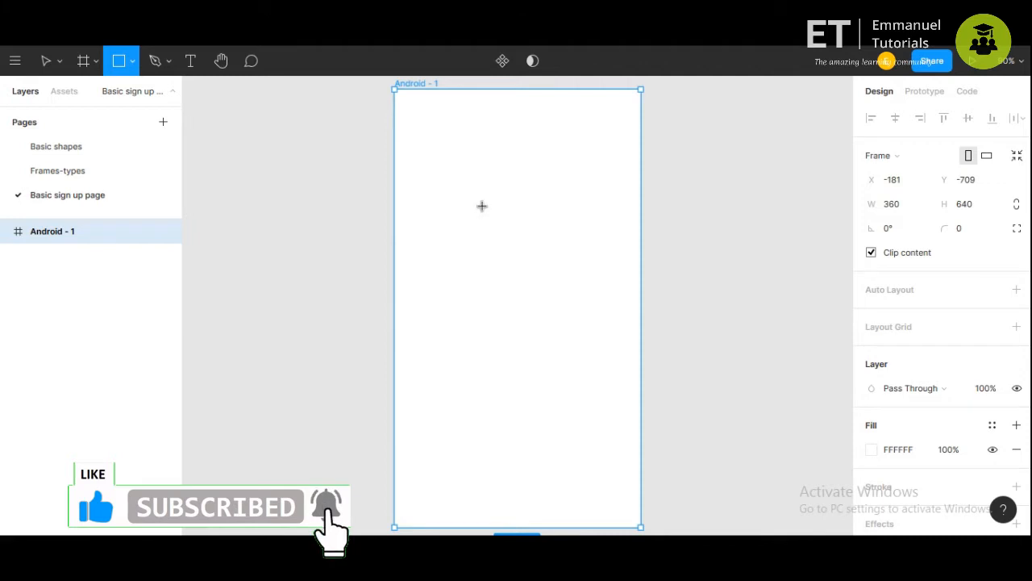
pyautogui.moveTo(483, 206); pyautogui.dragTo(584, 209)
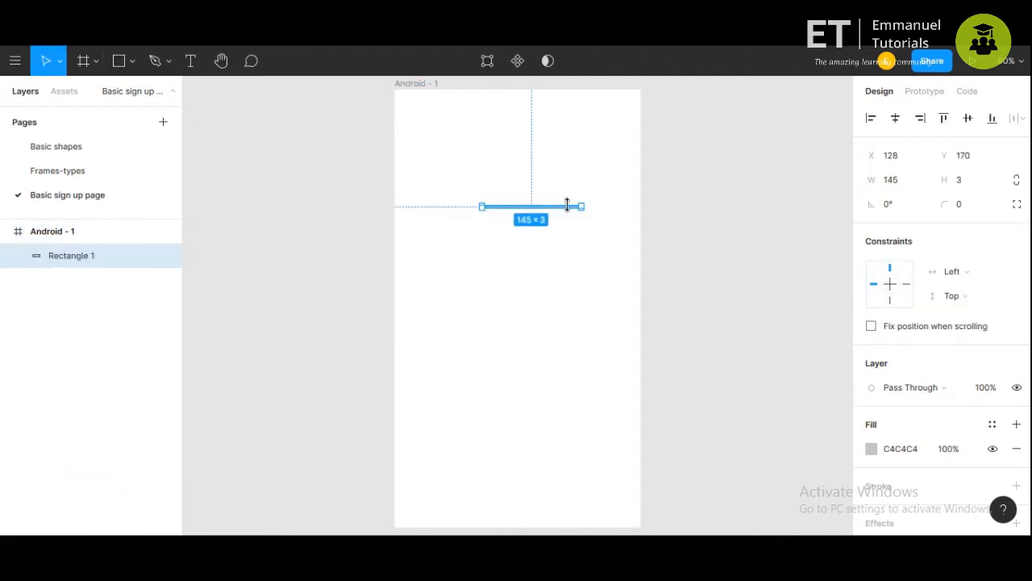
pyautogui.moveTo(569, 207); pyautogui.dragTo(588, 220)
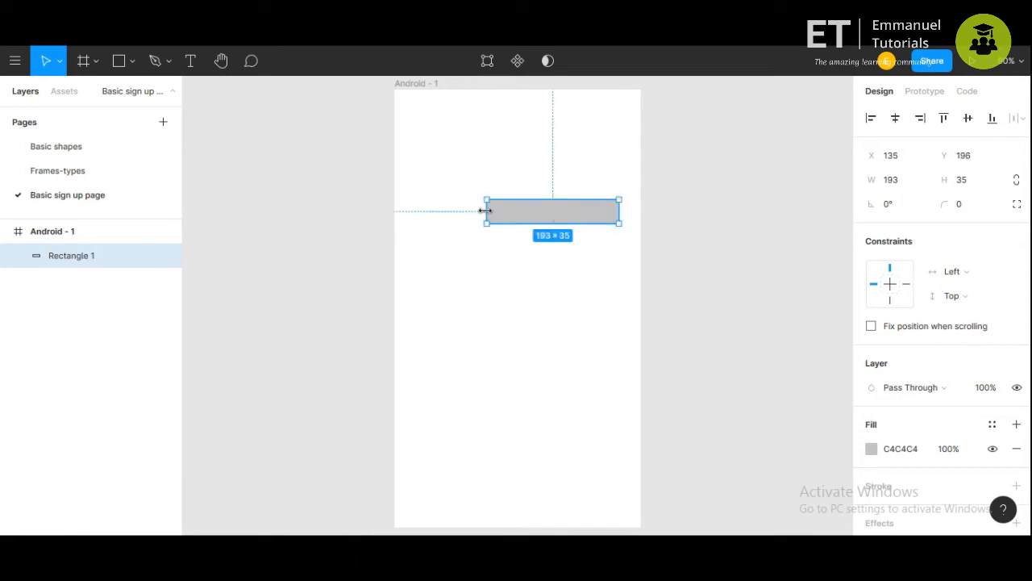
# - Add a text box about 93 × 31 reading "Username" to the left of the field rectangle
pyautogui.click(192, 64)
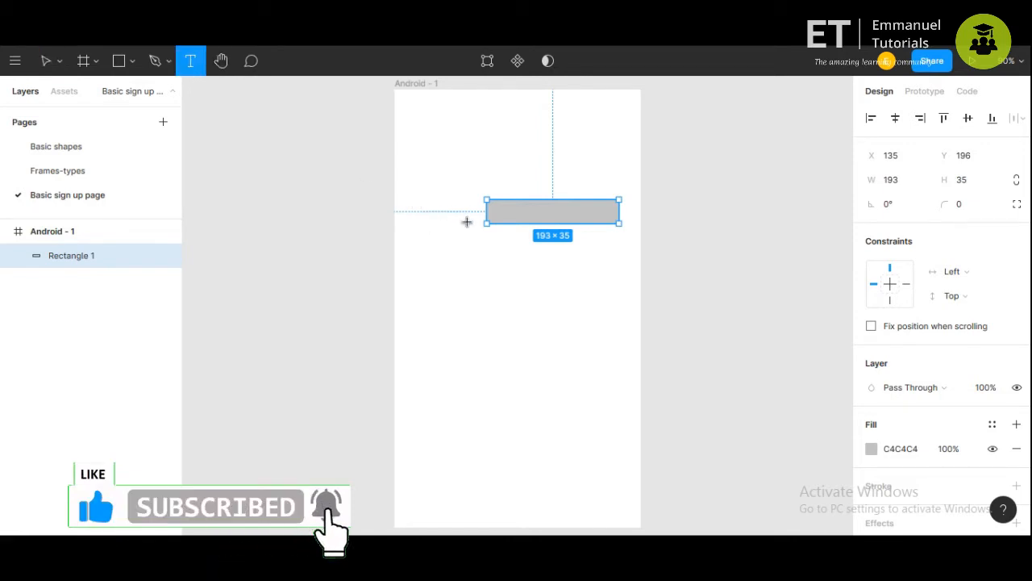
pyautogui.moveTo(413, 203); pyautogui.dragTo(477, 225)
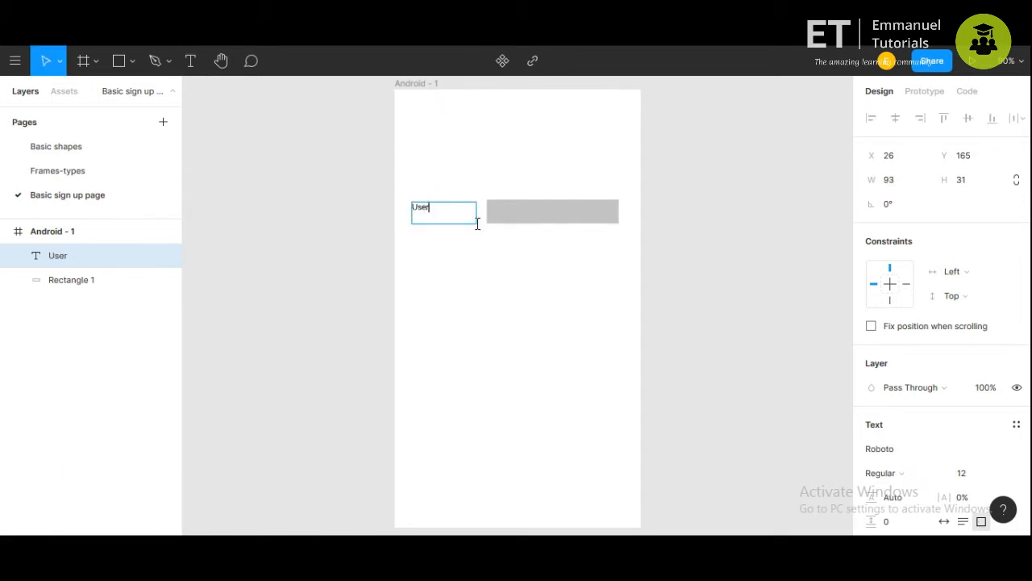
pyautogui.write('Username')
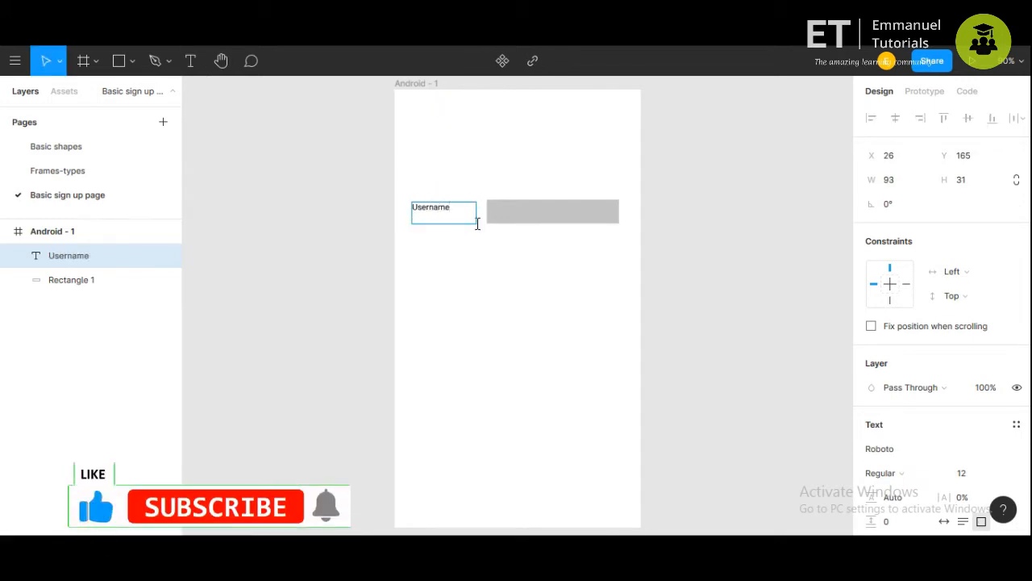
pyautogui.press('Escape')
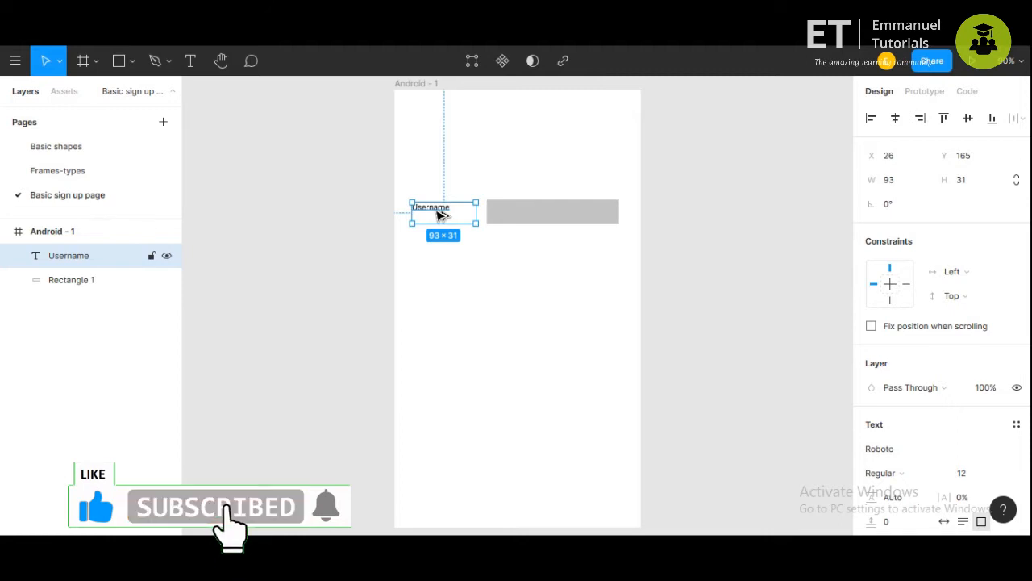
# - Duplicate the Username label directly below itself and change the copy's text to "Password"
pyautogui.moveTo(439, 216); pyautogui.dragTo(442, 250)
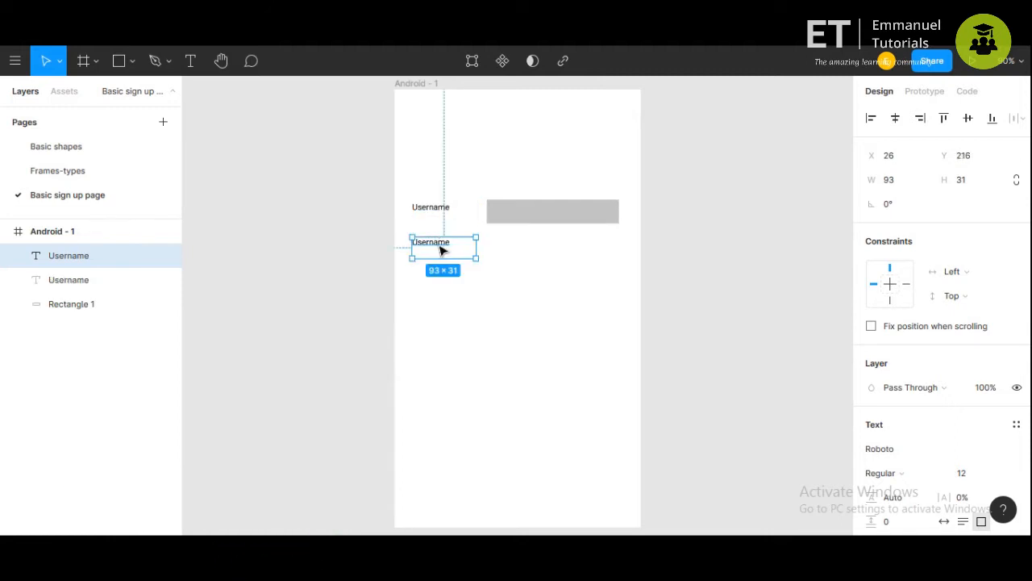
pyautogui.doubleClick(439, 246)
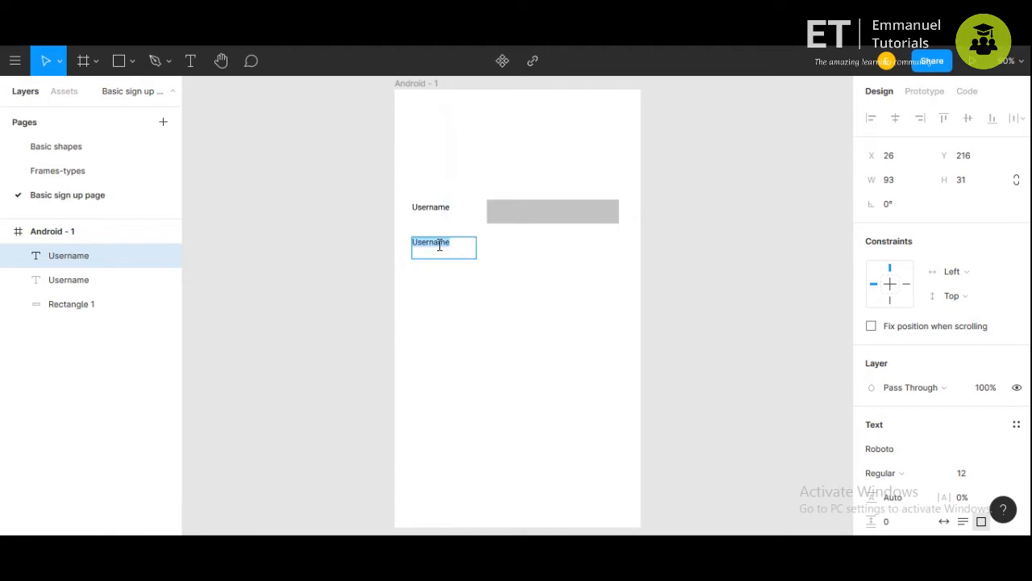
pyautogui.write('Pass')
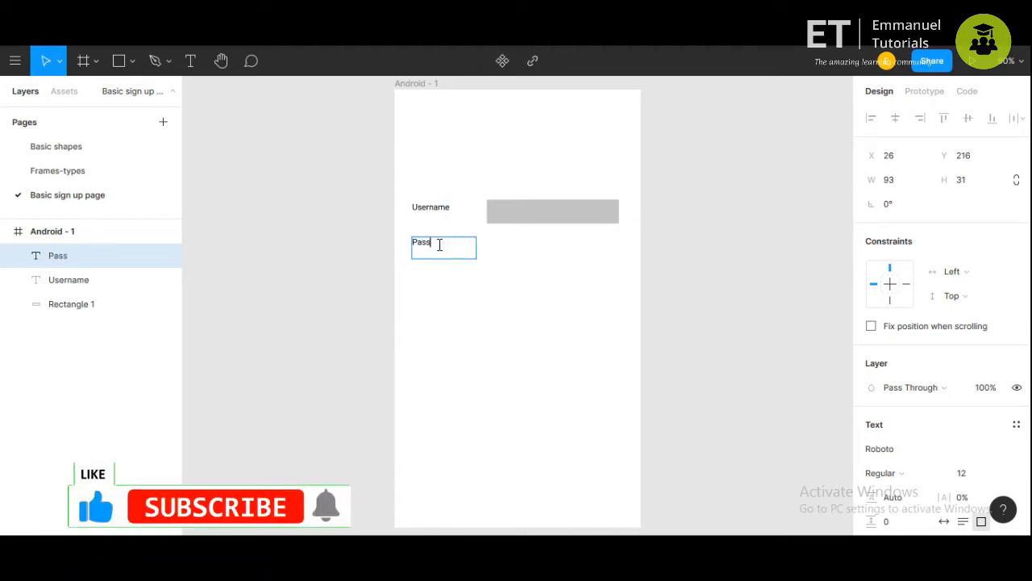
pyautogui.write('word')
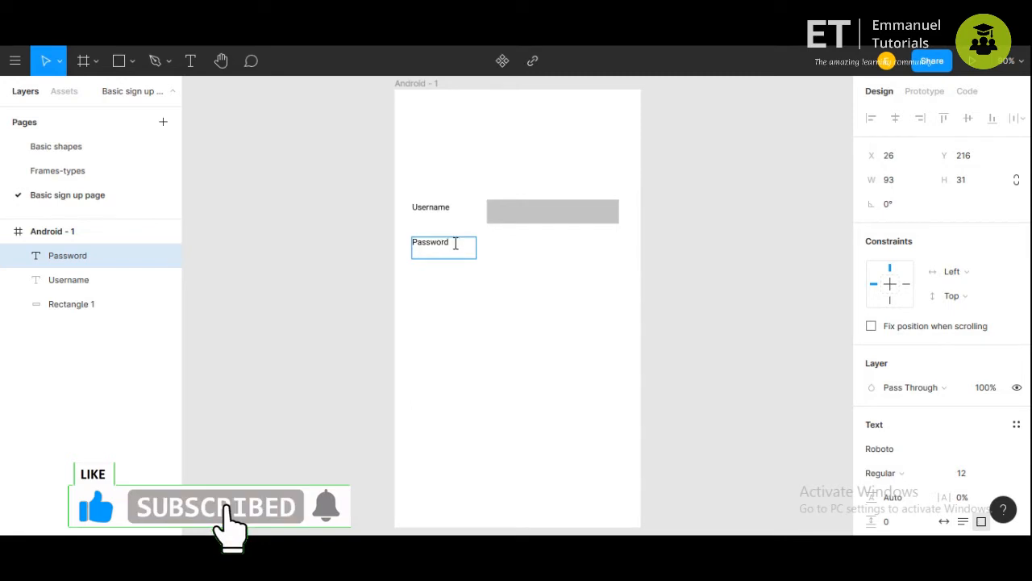
pyautogui.press('Escape')
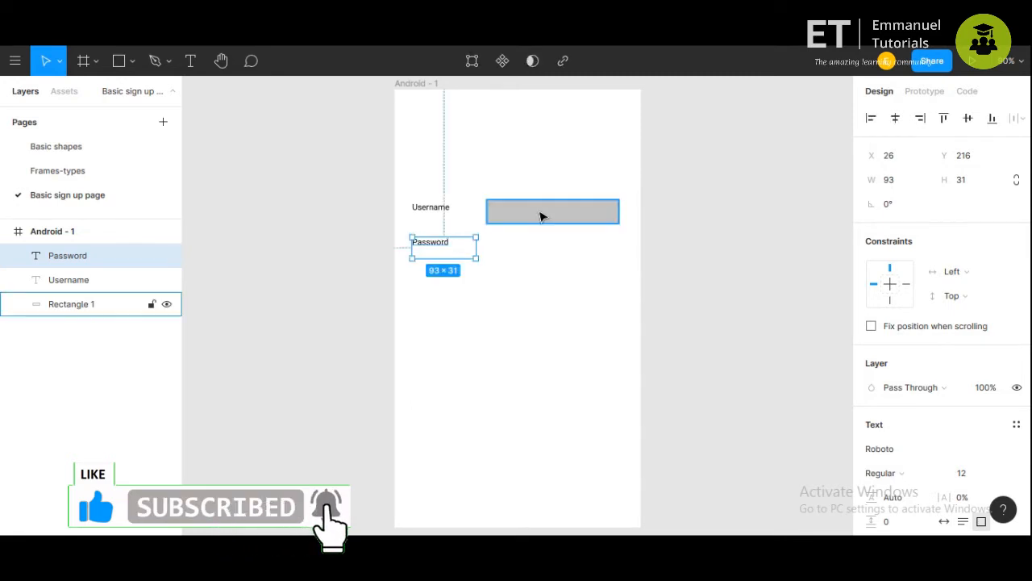
# - Duplicate the field rectangle beside the Password label and nudge both labels down to line up with their fields
pyautogui.moveTo(541, 217); pyautogui.dragTo(543, 249)
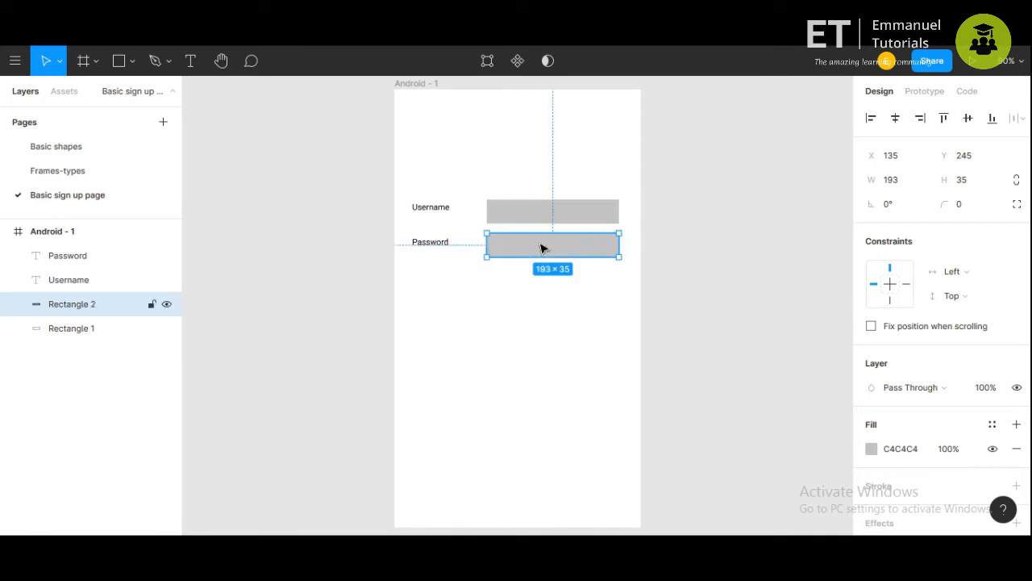
pyautogui.moveTo(443, 244); pyautogui.dragTo(437, 209)
pyautogui.click(439, 214)
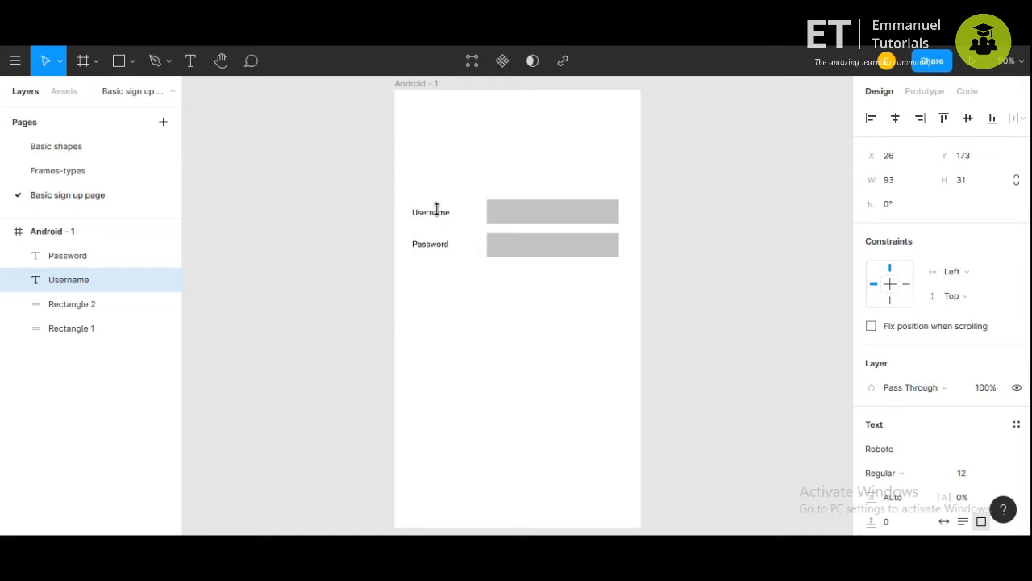
pyautogui.click(433, 250)
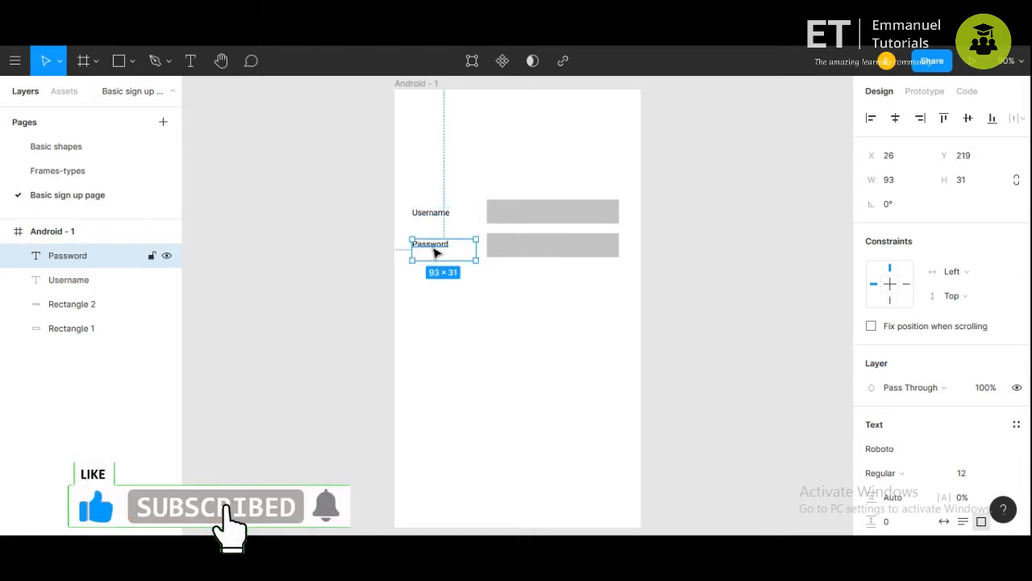
# - Duplicate the Password label and its field as a third row, and place another rectangle copy below the form as a button
pyautogui.moveTo(436, 253); pyautogui.dragTo(438, 276)
pyautogui.click(514, 254)
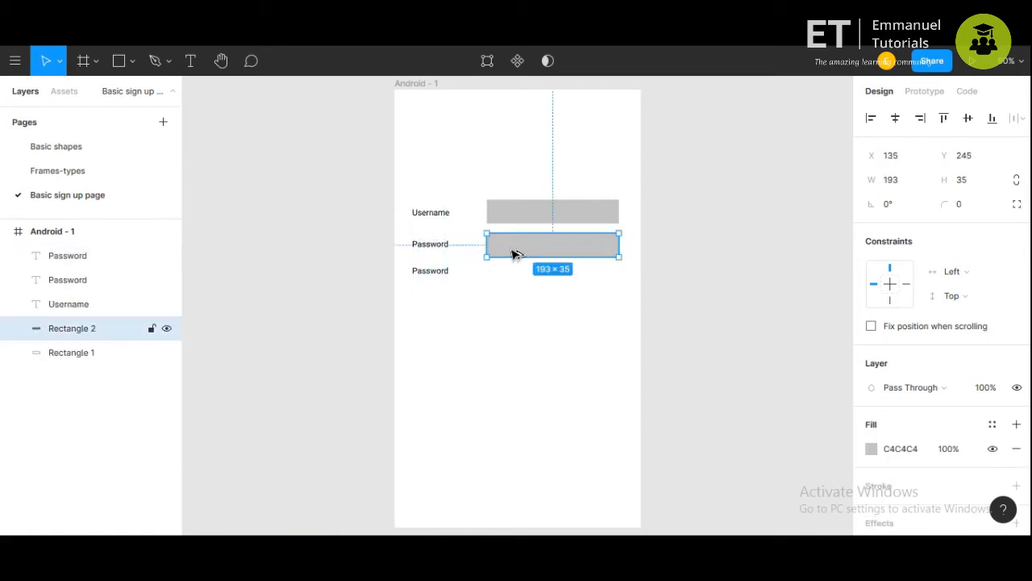
pyautogui.moveTo(514, 266); pyautogui.dragTo(513, 286)
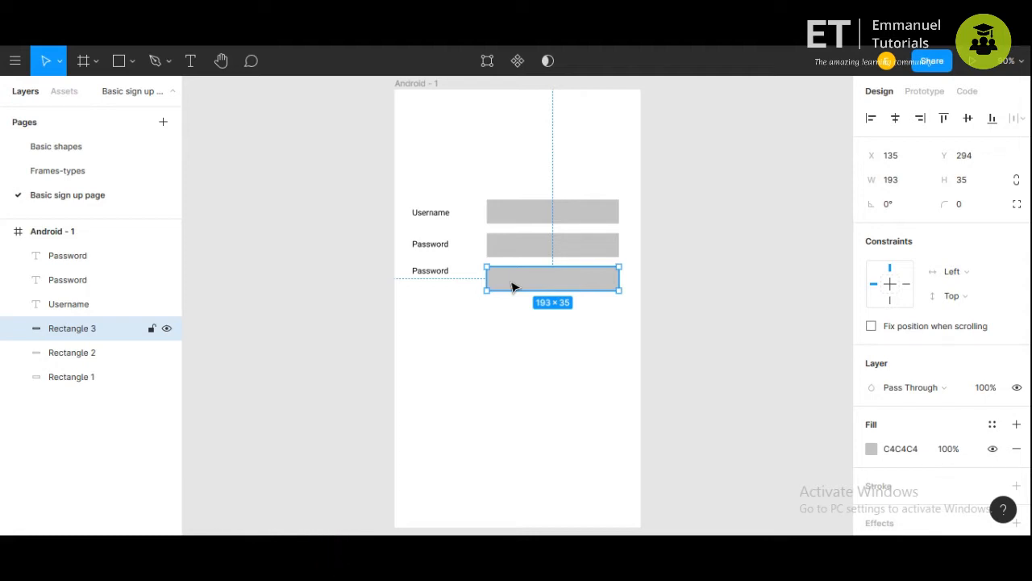
pyautogui.moveTo(514, 287); pyautogui.dragTo(482, 335)
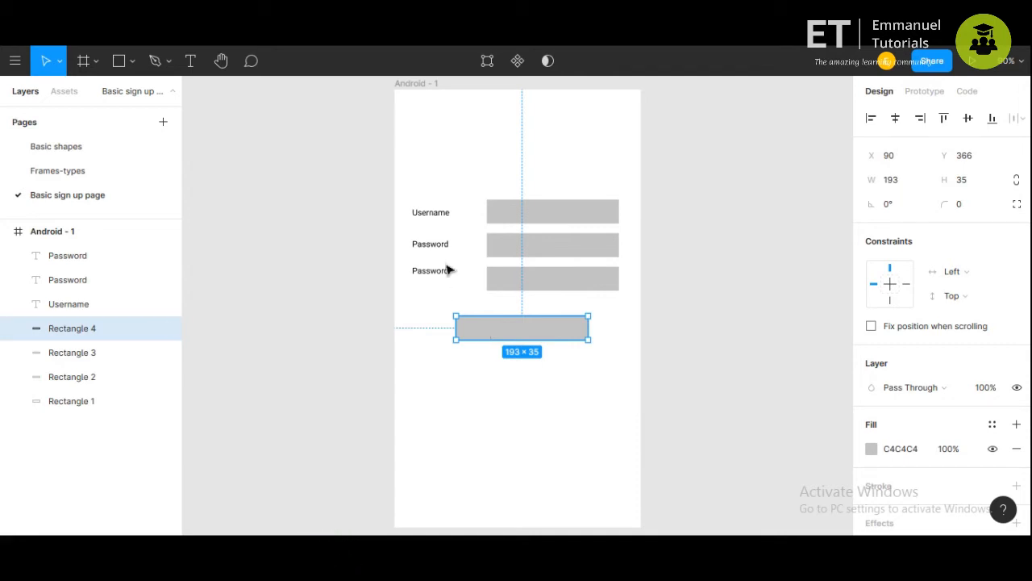
# - Duplicate the Username label beneath the button rectangle and change the copy's text to "Already a user? Sign In"
pyautogui.click(430, 219)
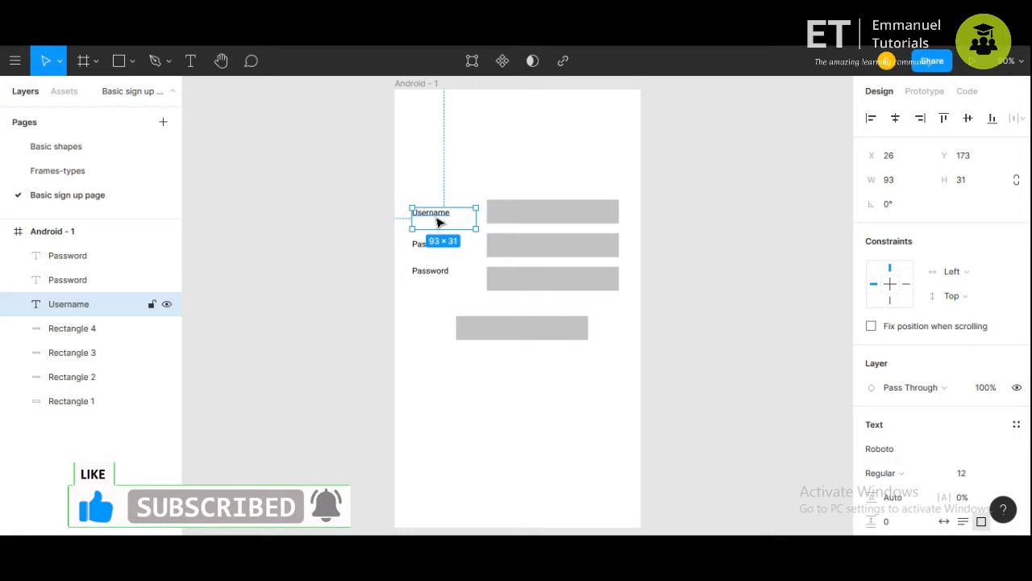
pyautogui.moveTo(440, 222); pyautogui.dragTo(480, 367)
pyautogui.doubleClick(479, 364)
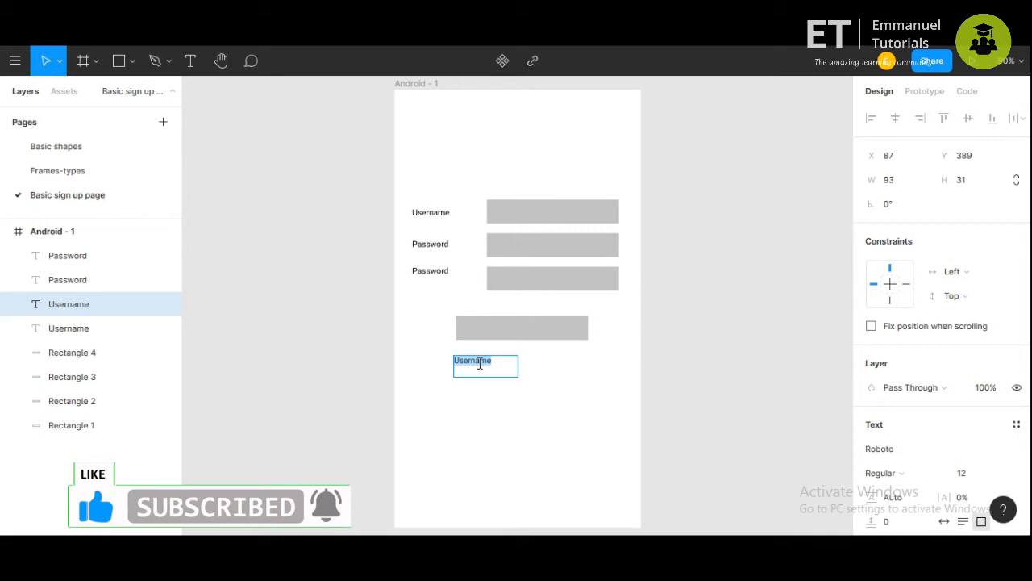
pyautogui.write('Alre')
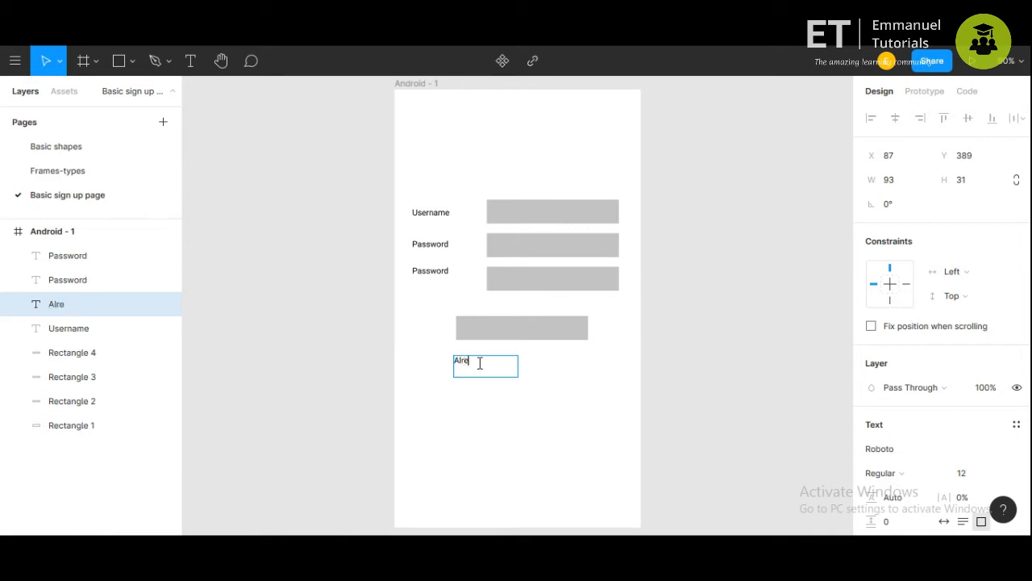
pyautogui.write('ady')
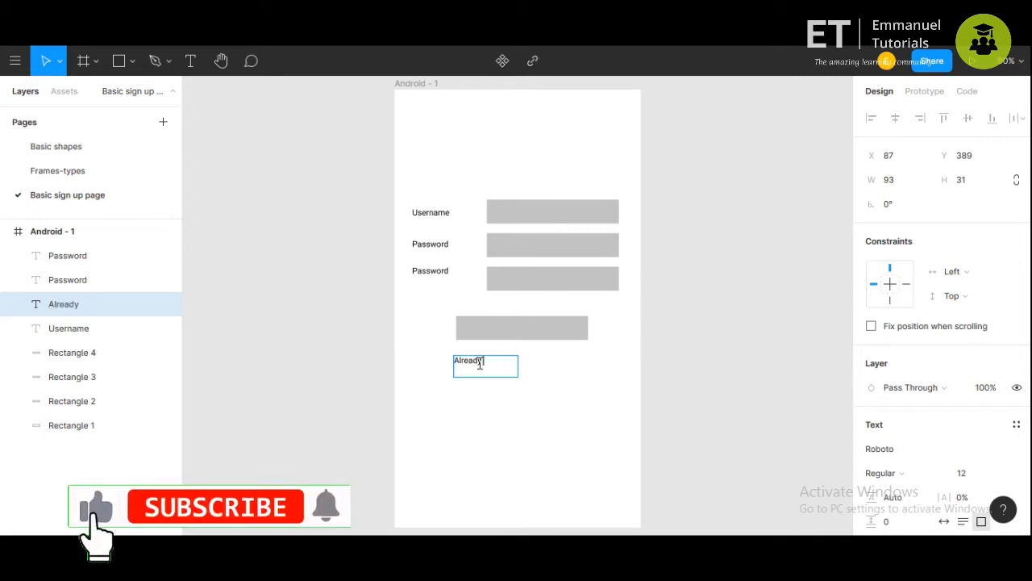
pyautogui.write(' a u')
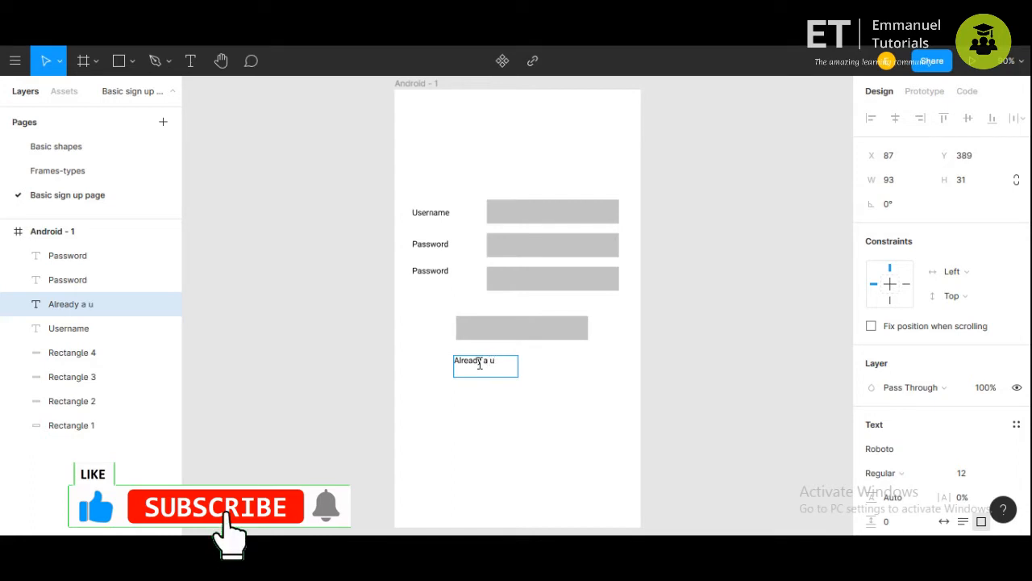
pyautogui.write('ser? Si')
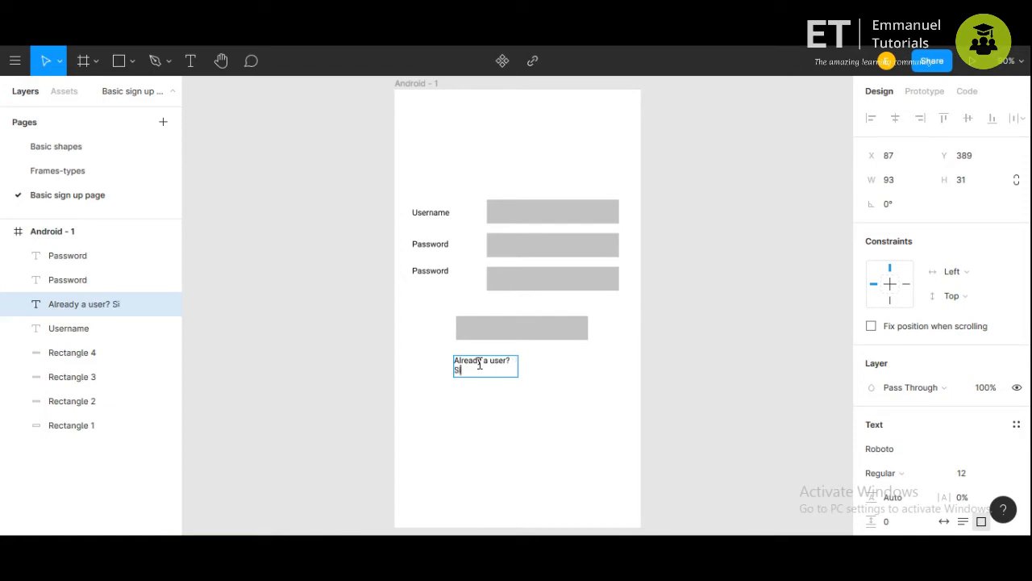
pyautogui.write('gn In')
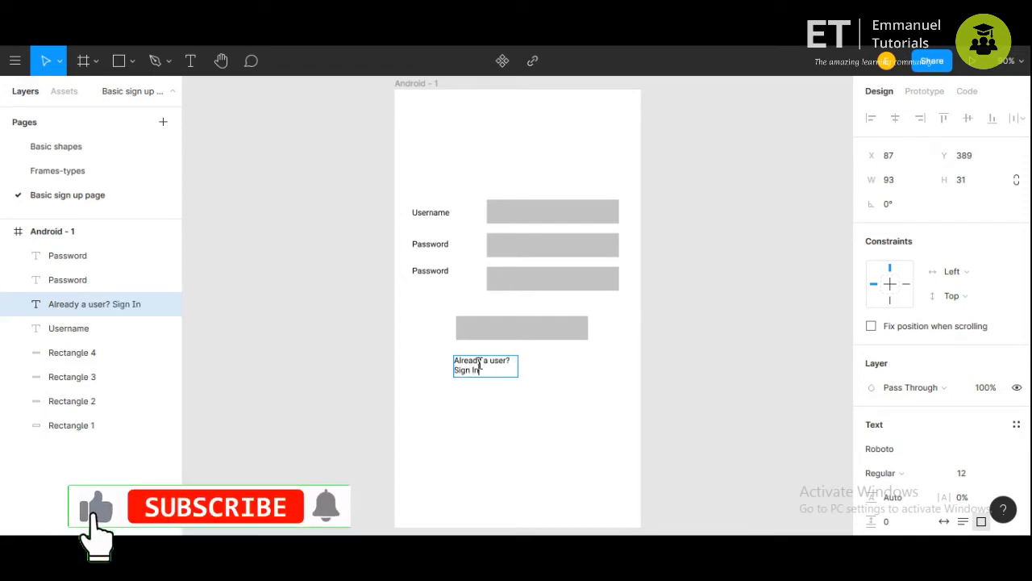
pyautogui.click(542, 369)
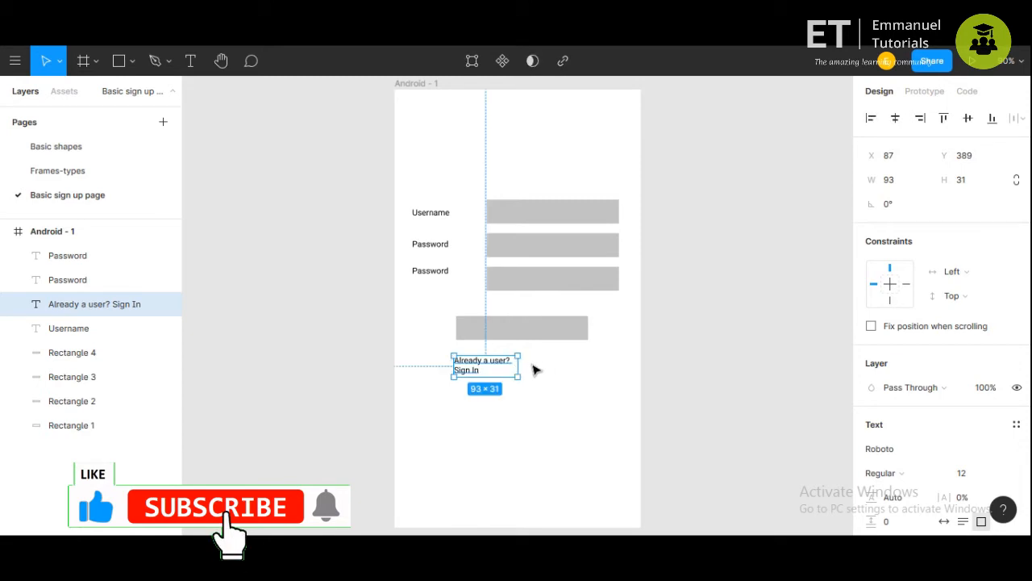
# - Widen the "Already a user? Sign In" text box to 127 and duplicate the Android - 1 frame beside the original, with their top edges aligned
pyautogui.moveTo(518, 365)
pyautogui.mouseDown()
pyautogui.moveTo(586, 362)
pyautogui.moveTo(535, 360)
pyautogui.mouseUp()
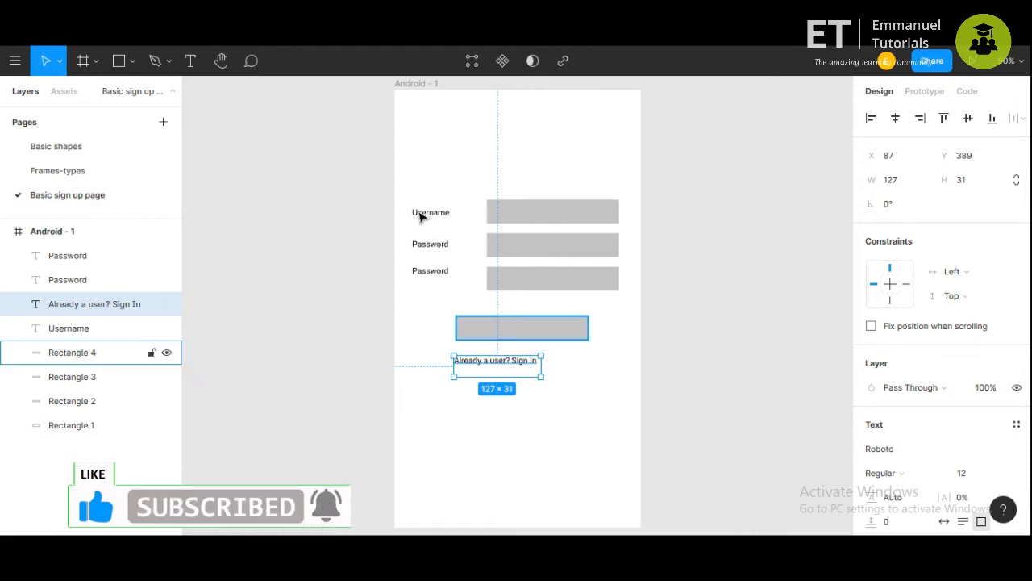
pyautogui.click(428, 85)
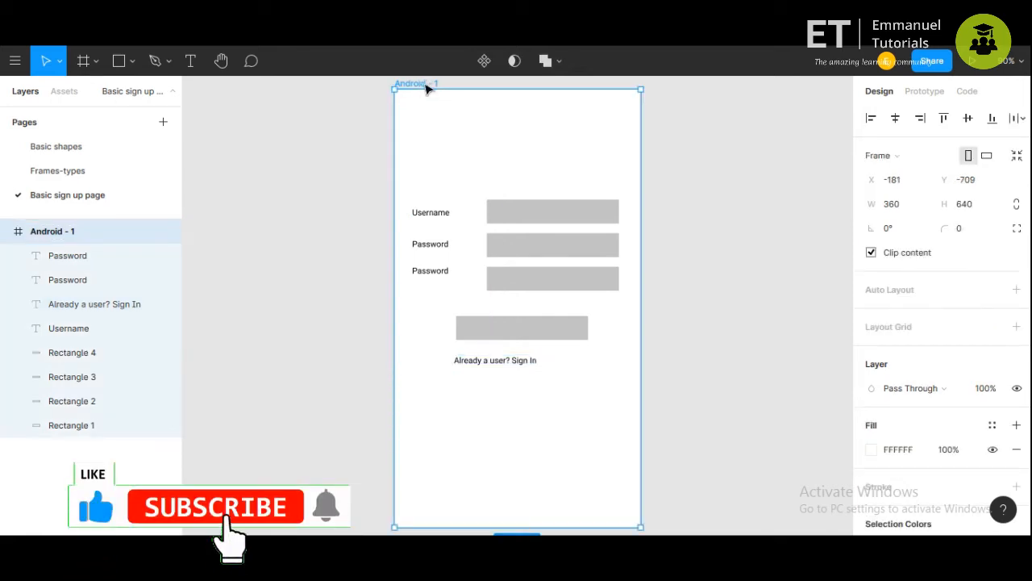
pyautogui.moveTo(476, 83); pyautogui.dragTo(677, 154)
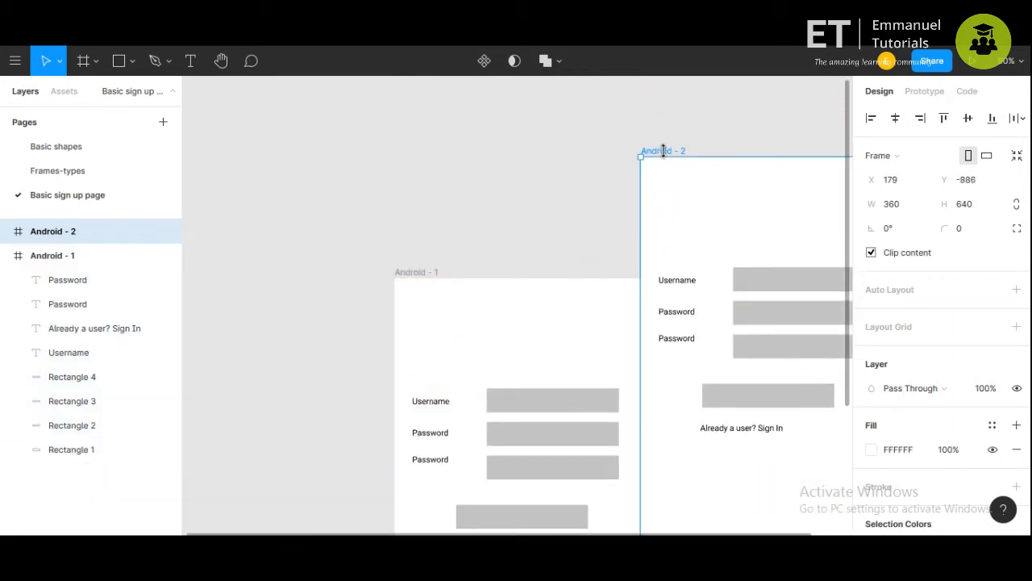
pyautogui.moveTo(696, 194); pyautogui.dragTo(710, 272)
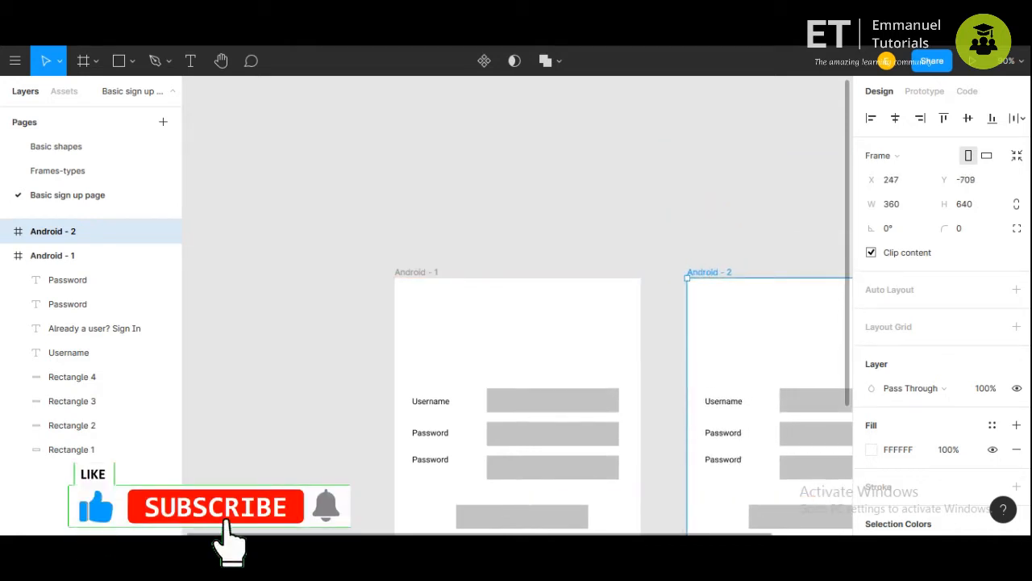
pyautogui.hscroll(3, 772, 533)
pyautogui.hscroll(1, 772, 533)
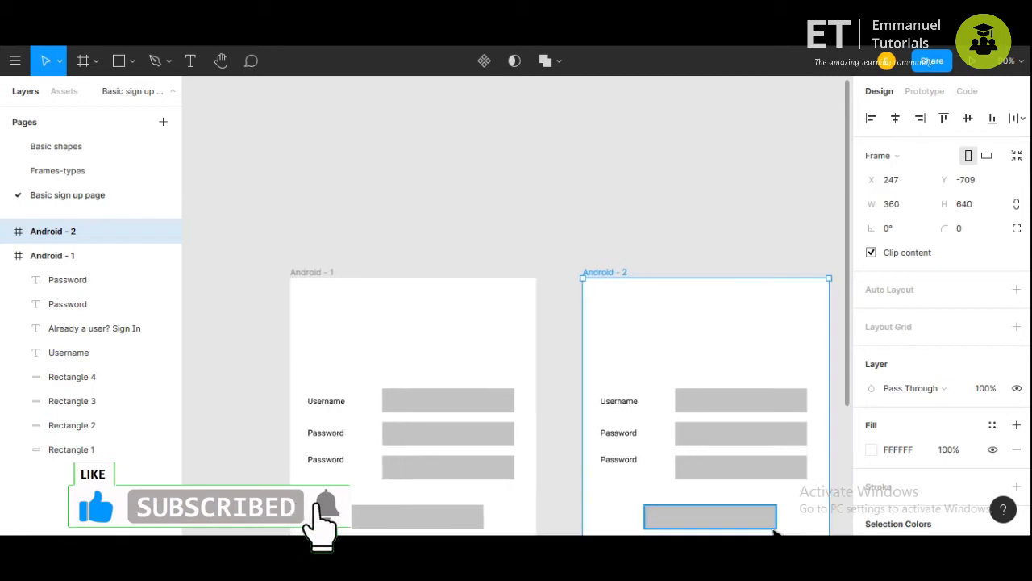
pyautogui.moveTo(848, 386); pyautogui.dragTo(861, 476)
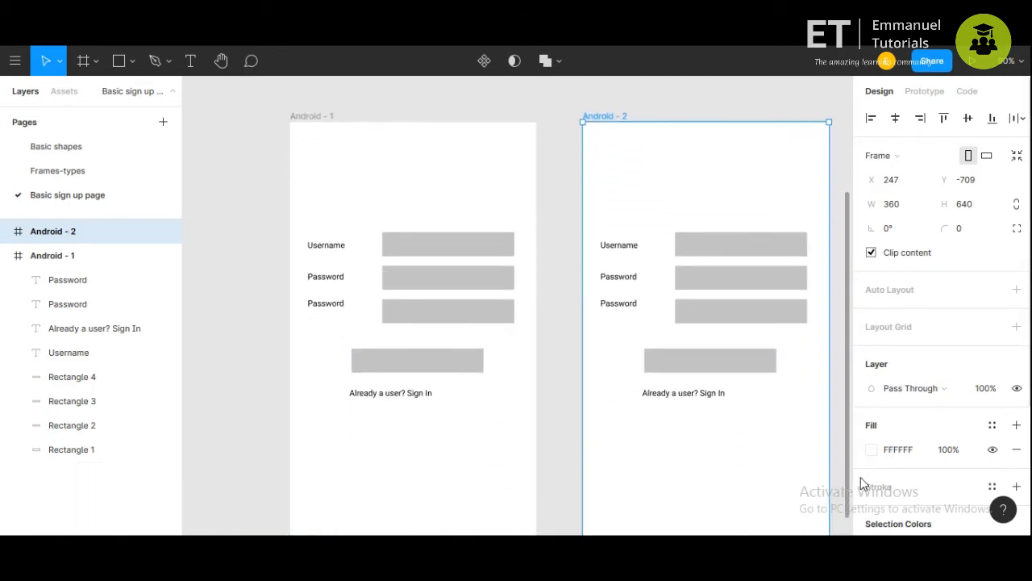
pyautogui.click(622, 248)
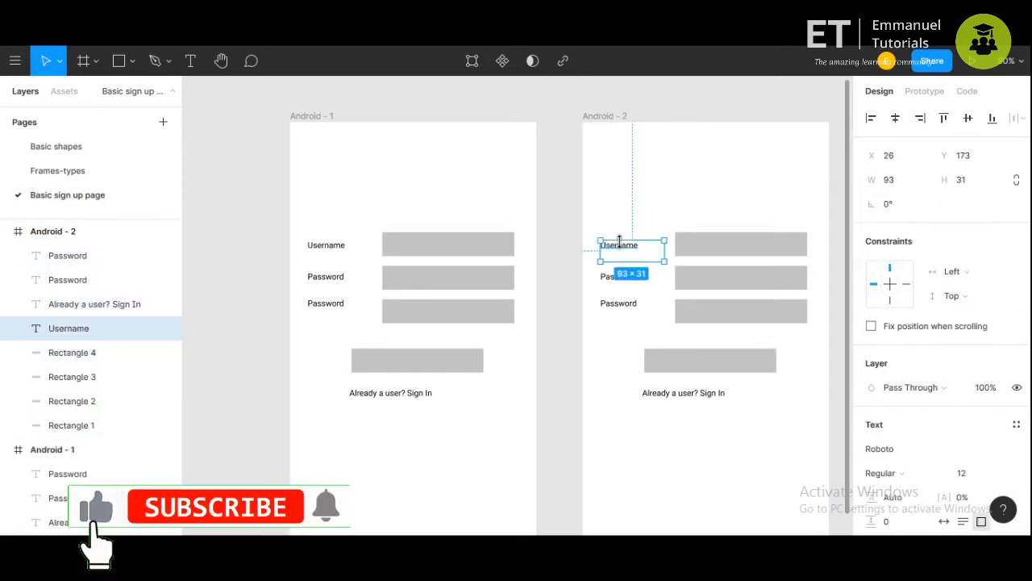
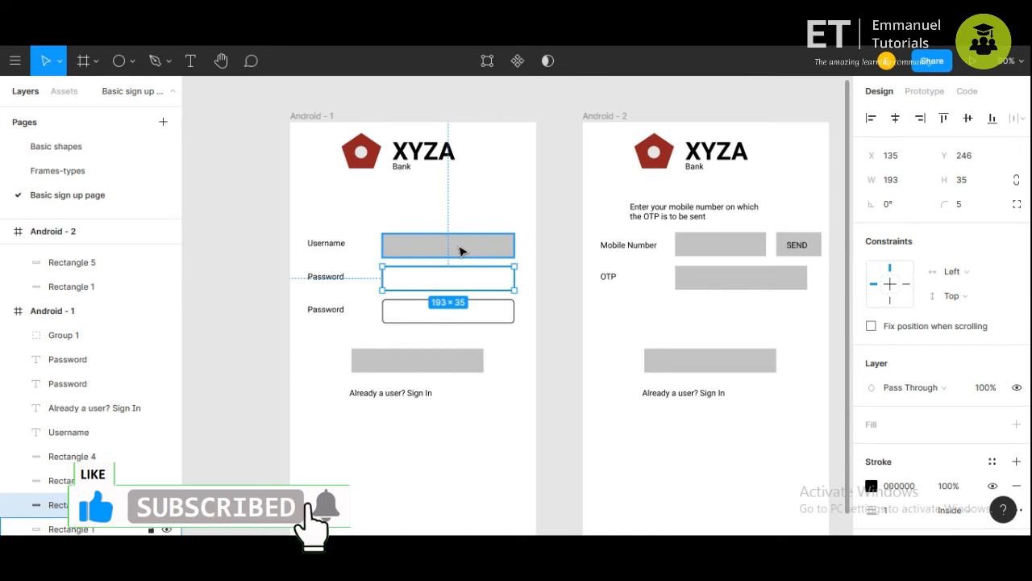
# - Paste the copied outlined, rounded field properties onto the rectangle beside the Username label
pyautogui.moveTo(458, 252); pyautogui.dragTo(458, 255)
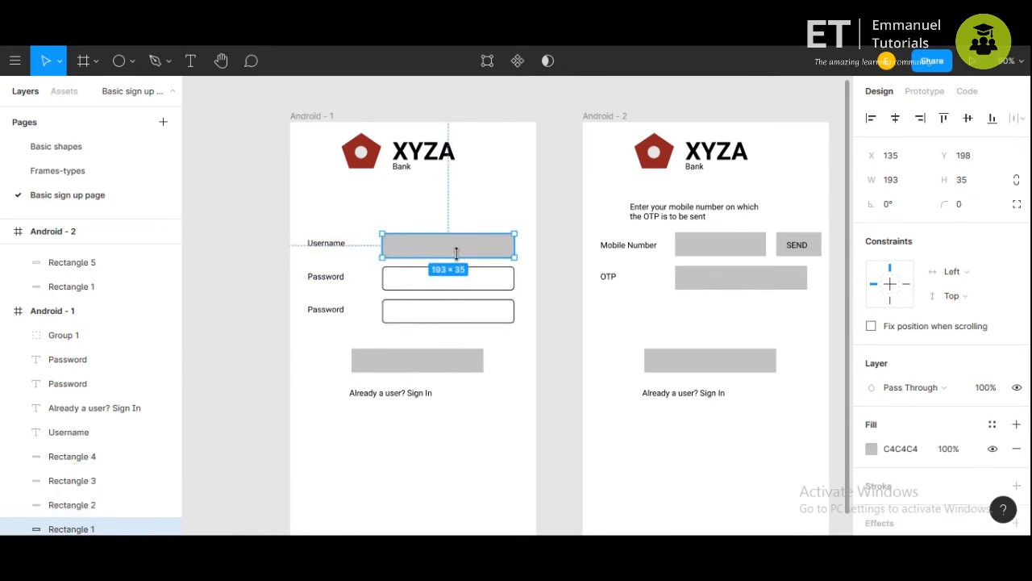
pyautogui.rightClick(455, 249)
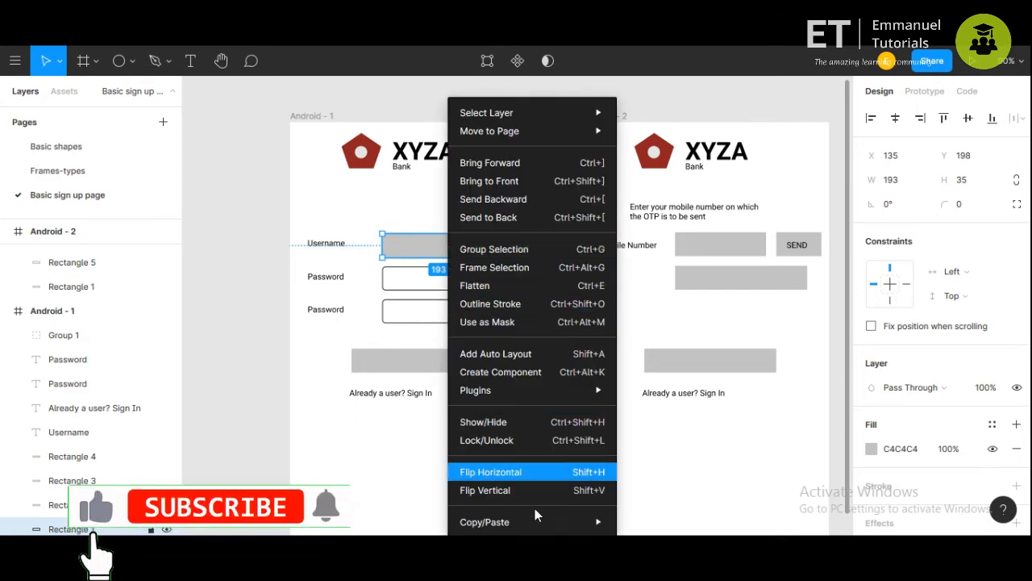
pyautogui.moveTo(580, 521)
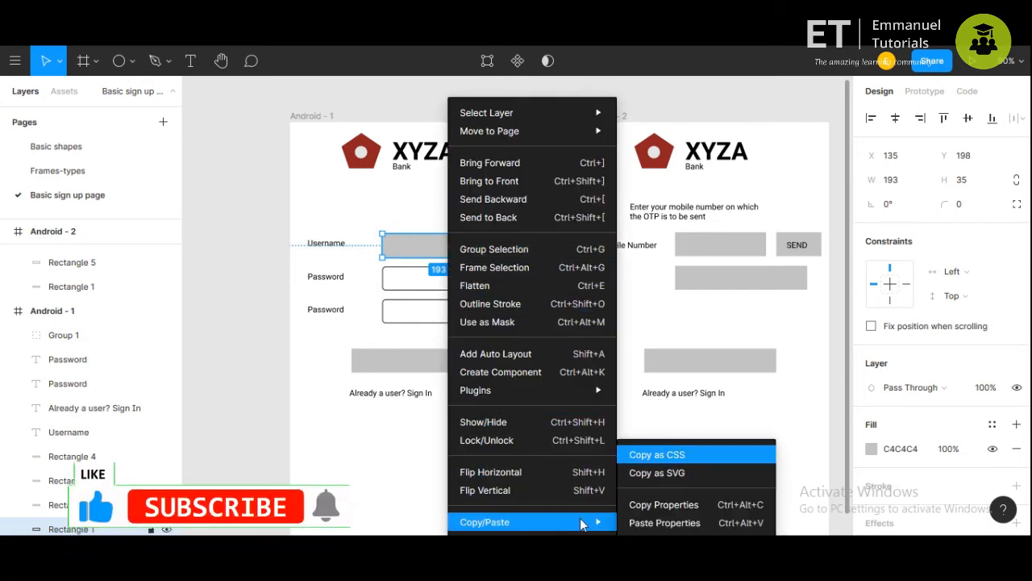
pyautogui.click(640, 522)
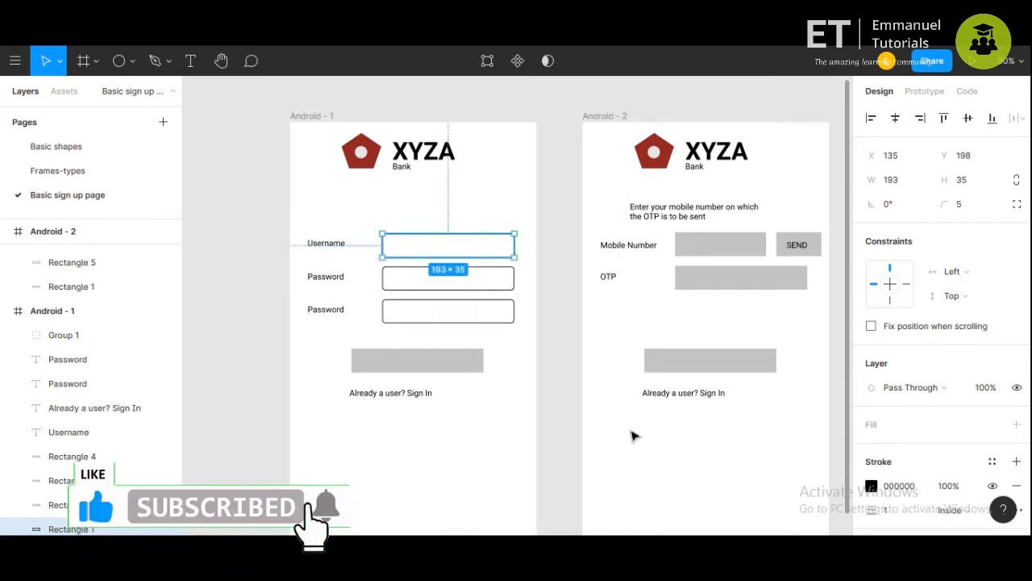
# - Paste the same outlined field properties onto both the Mobile Number and OTP rectangles in Android - 2
pyautogui.click(712, 249)
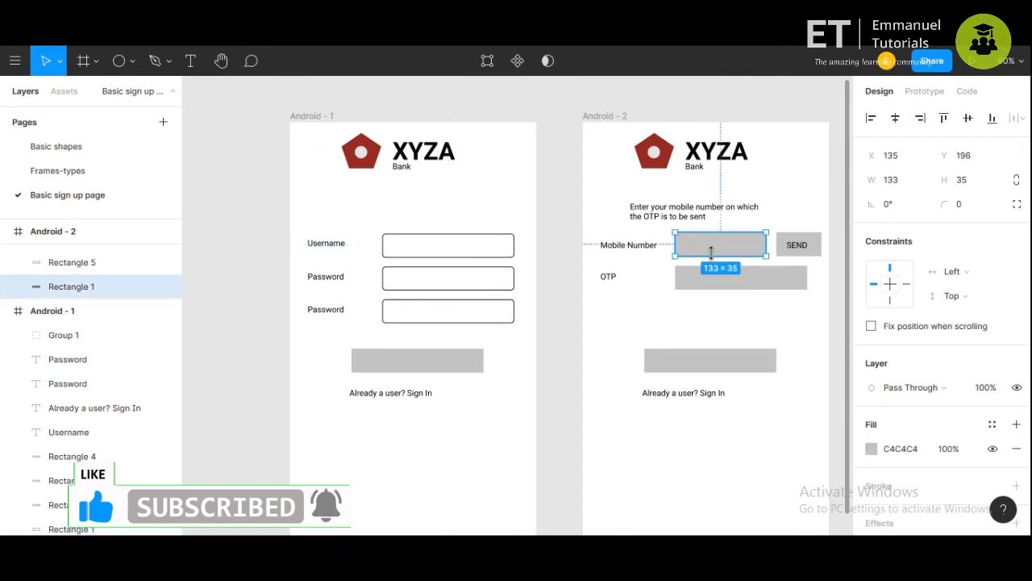
pyautogui.keyDown('shift'); pyautogui.click(744, 285); pyautogui.keyUp('shift')
pyautogui.click(744, 287)
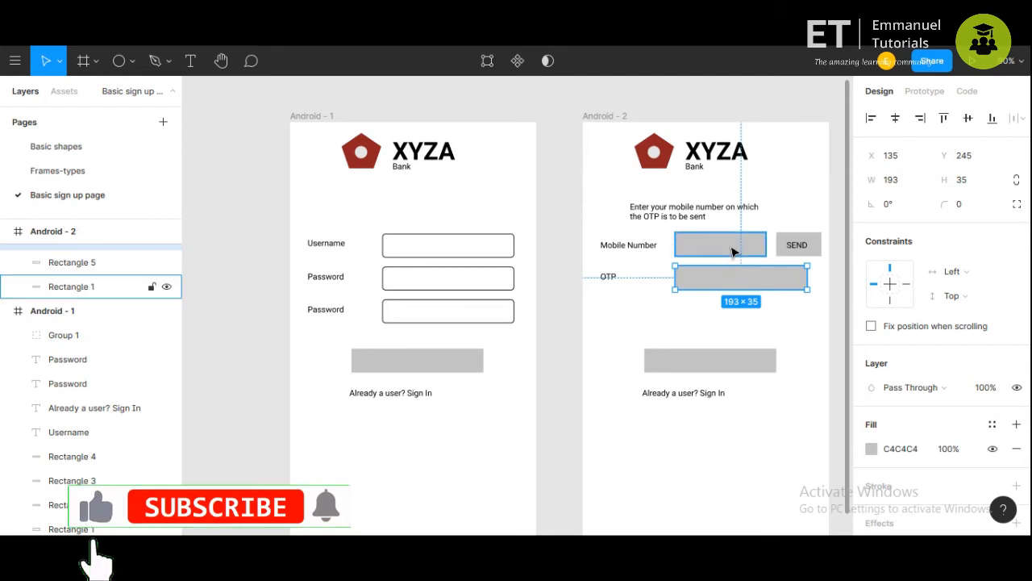
pyautogui.keyDown('shift'); pyautogui.click(732, 253); pyautogui.keyUp('shift')
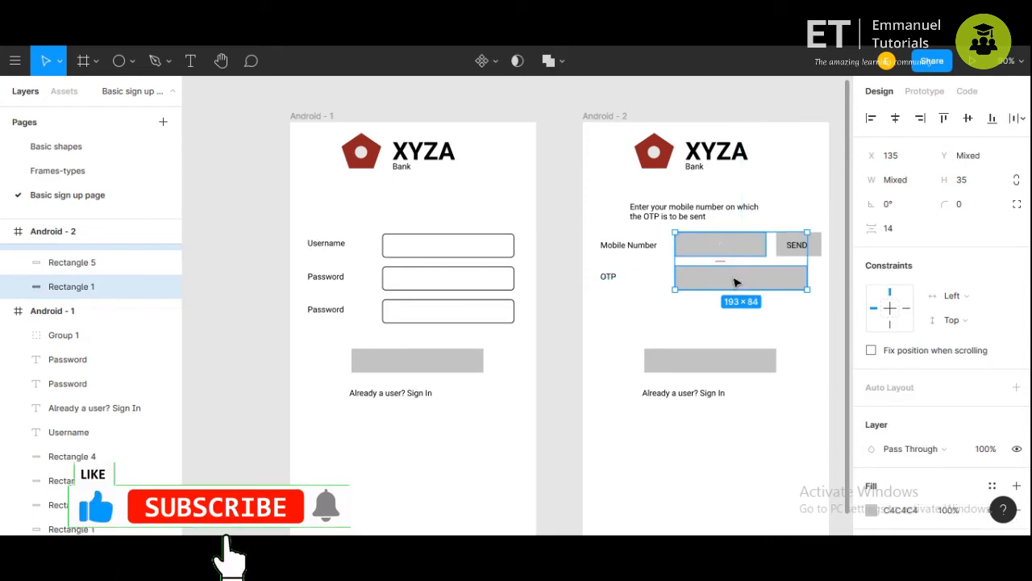
pyautogui.rightClick(736, 282)
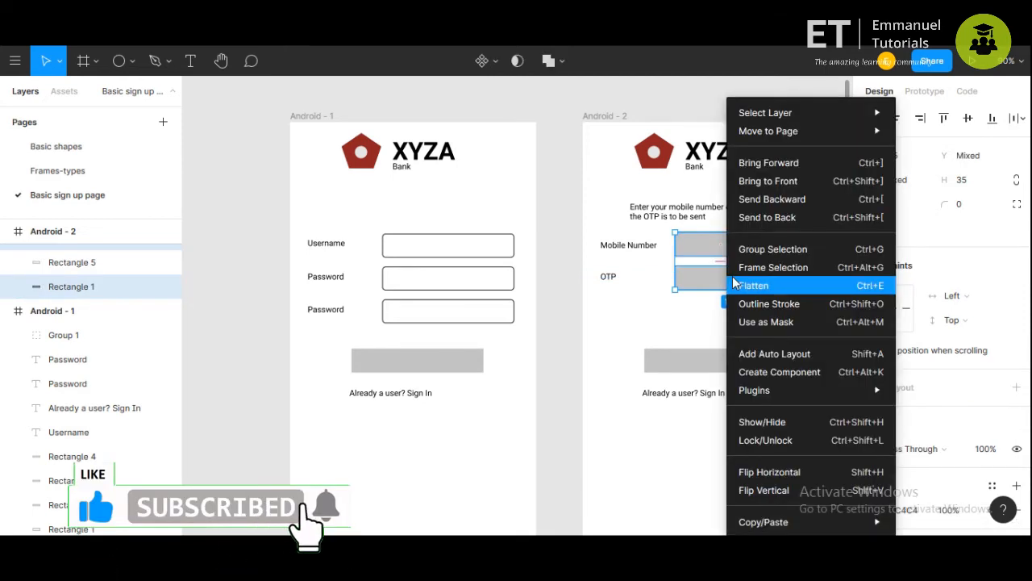
pyautogui.moveTo(792, 522)
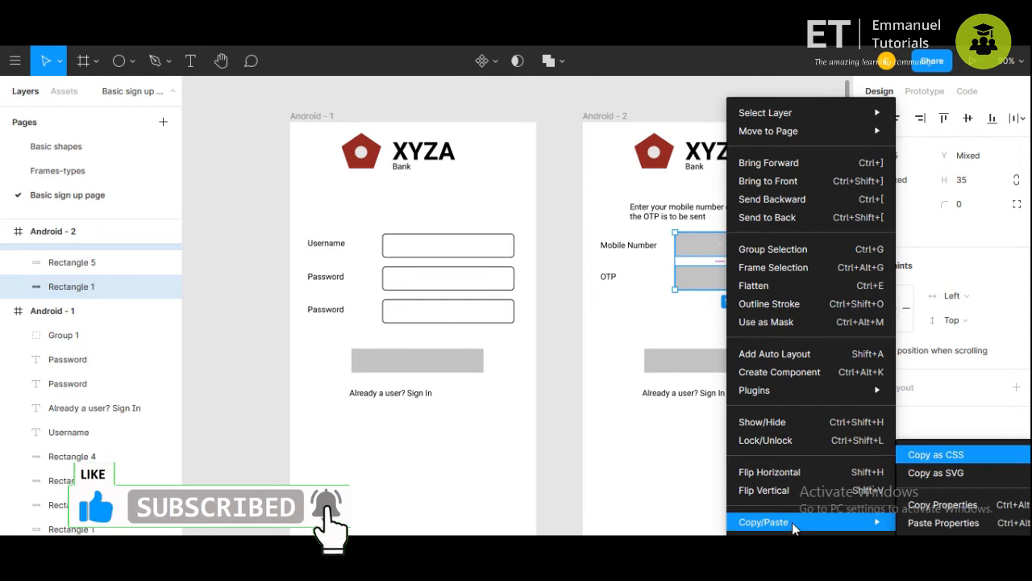
pyautogui.click(916, 526)
# - Nudge the Mobile Number and OTP fields together slightly down and left to X 128
pyautogui.press('Down')
pyautogui.press('Down')
pyautogui.press('Left')
pyautogui.press('Left')
pyautogui.press('Left')
pyautogui.press('Left')
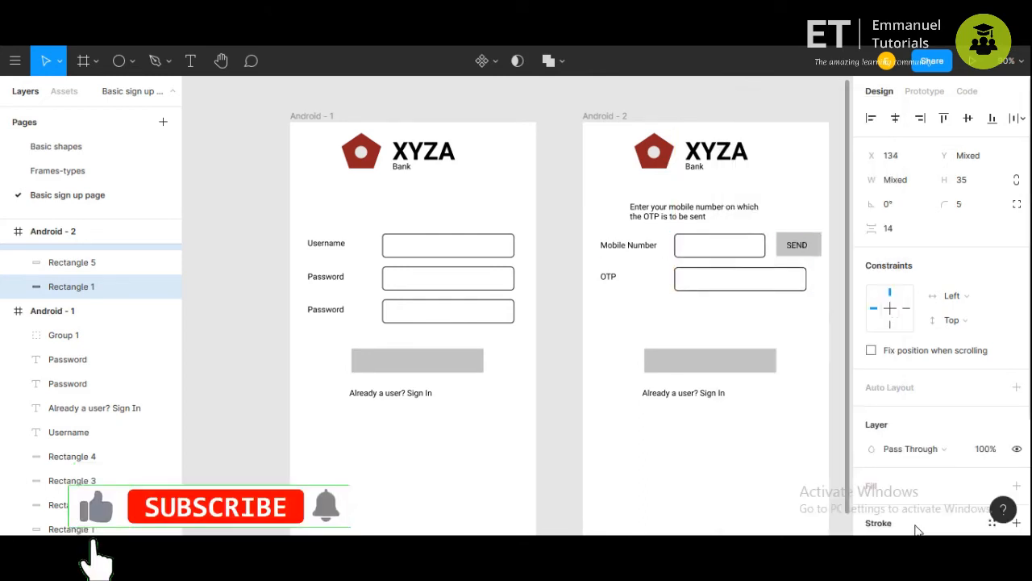
pyautogui.press('Down')
pyautogui.press('Down')
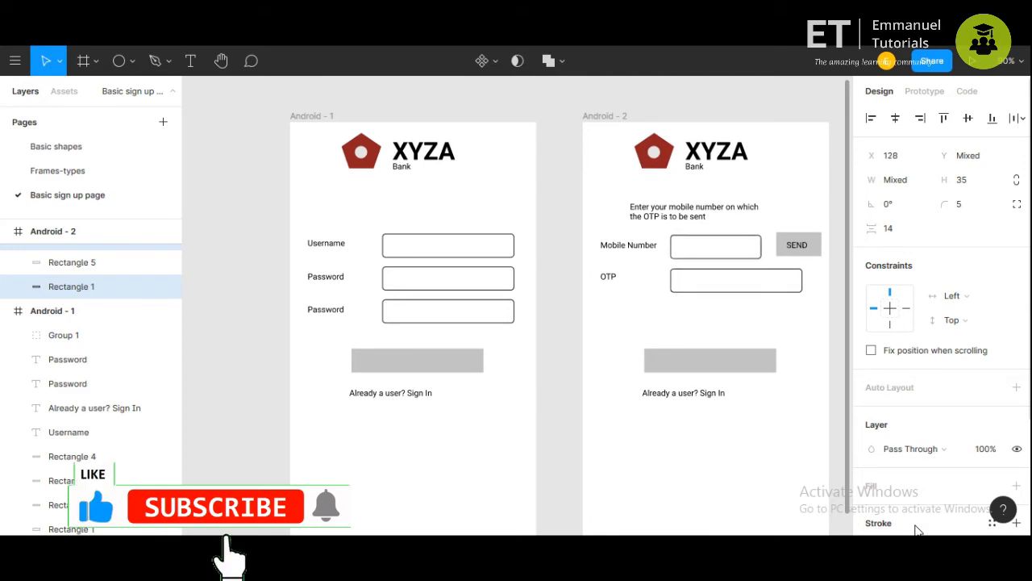
# - Space the Mobile Number and OTP labels to match their fields, stretching their text boxes to 36 high and nudging them to X 27
pyautogui.click(637, 254)
pyautogui.keyDown('shift'); pyautogui.click(611, 278); pyautogui.keyUp('shift')
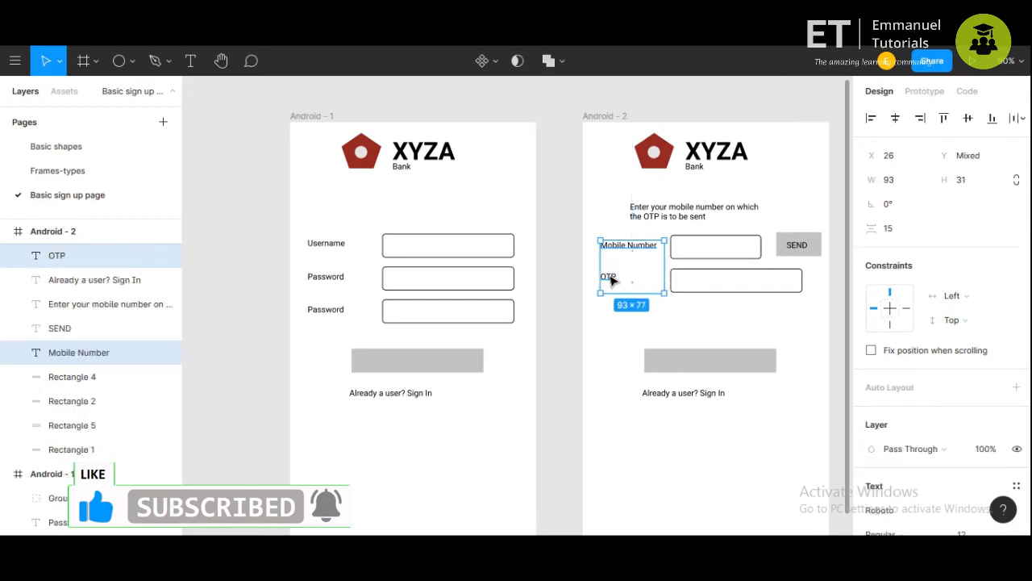
pyautogui.click(1018, 120)
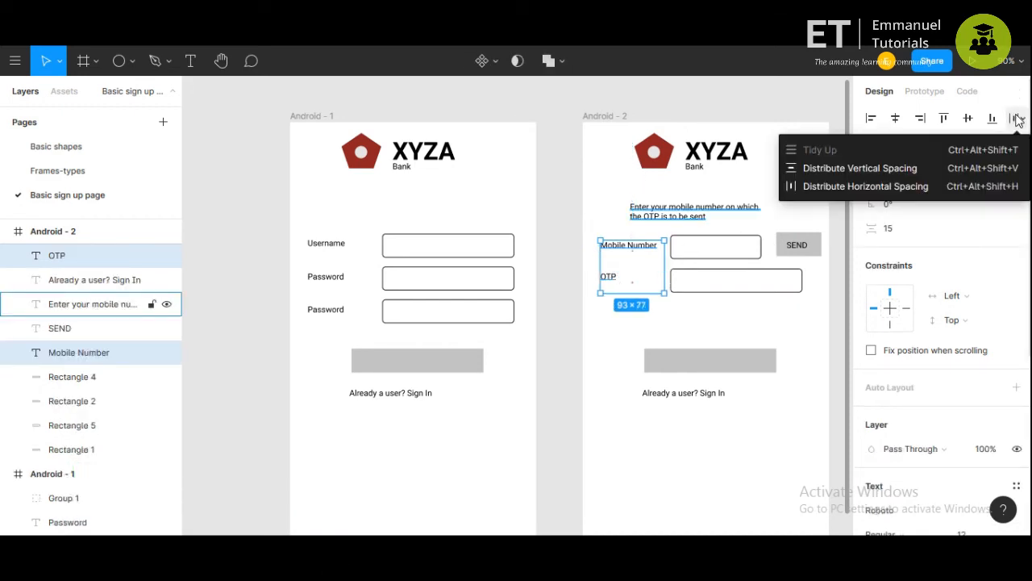
pyautogui.click(988, 171)
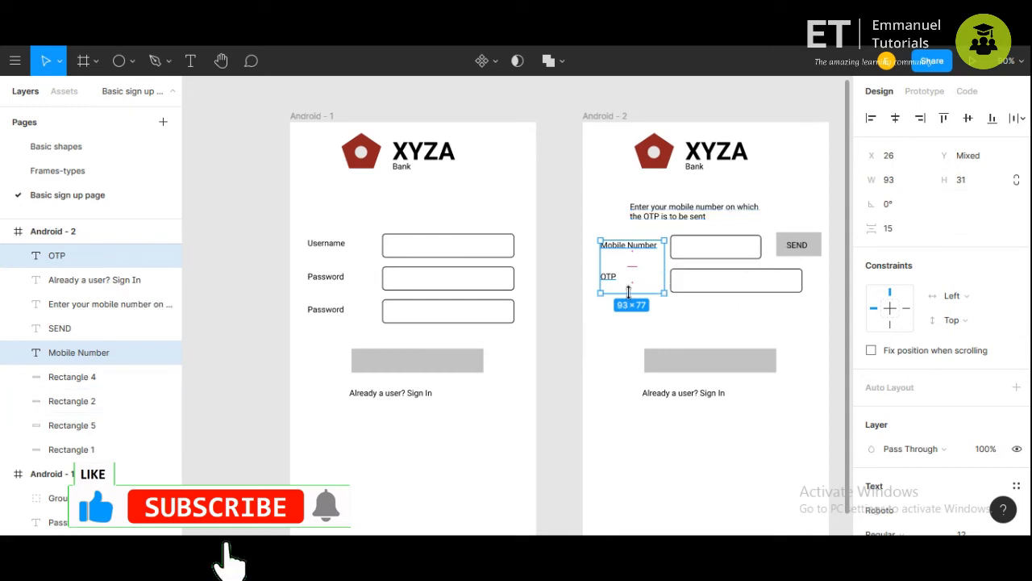
pyautogui.moveTo(631, 293); pyautogui.dragTo(632, 301)
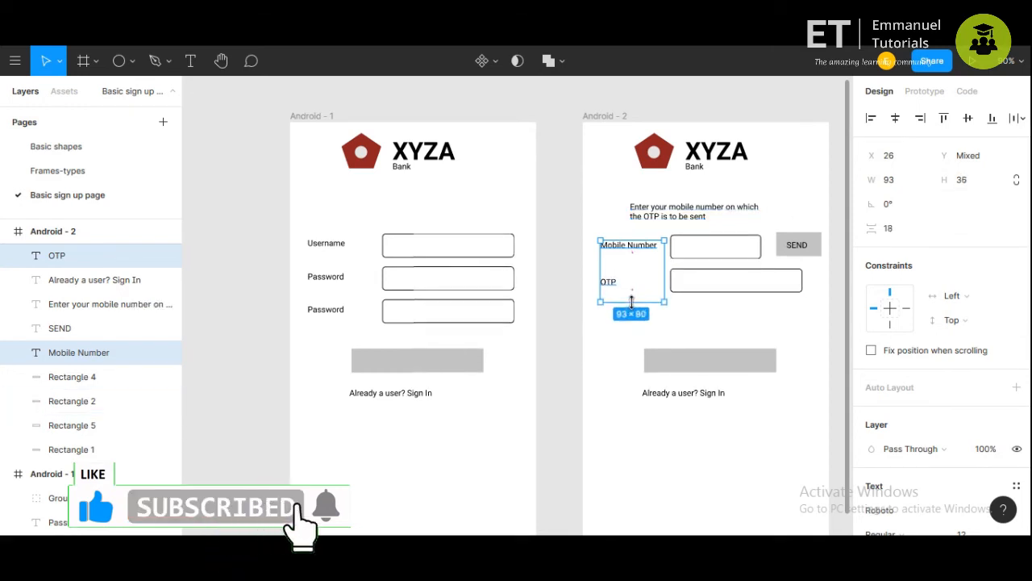
pyautogui.press('Right')
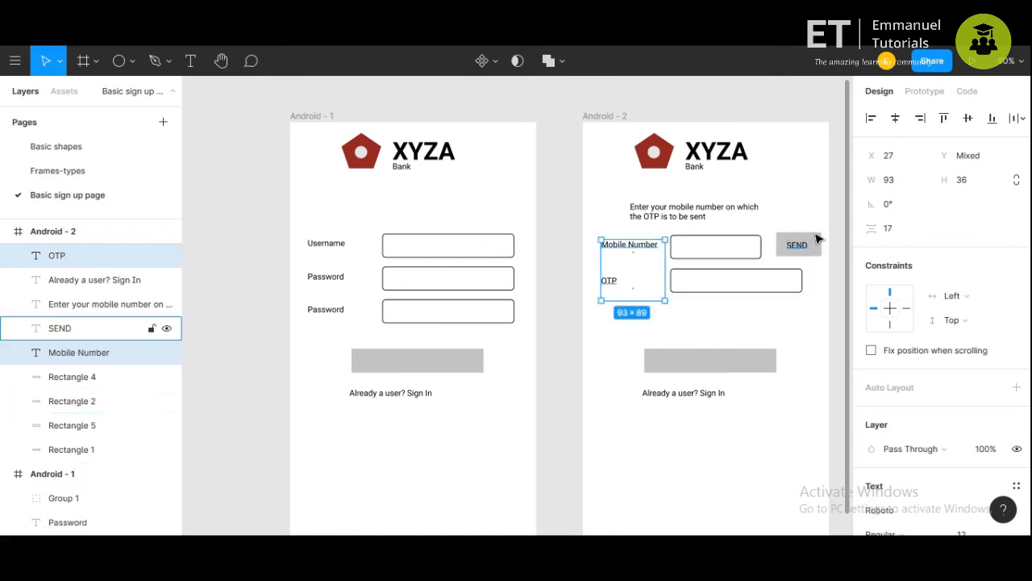
# - Try a corner radius of 5 on the button rectangle in Android - 1 and set it to 20 instead
pyautogui.click(439, 360)
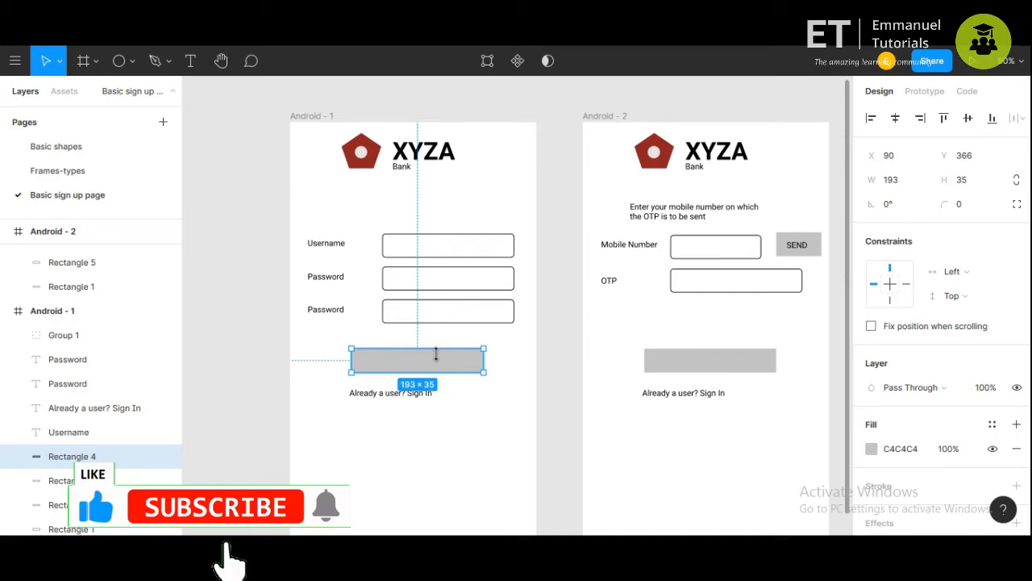
pyautogui.click(968, 209)
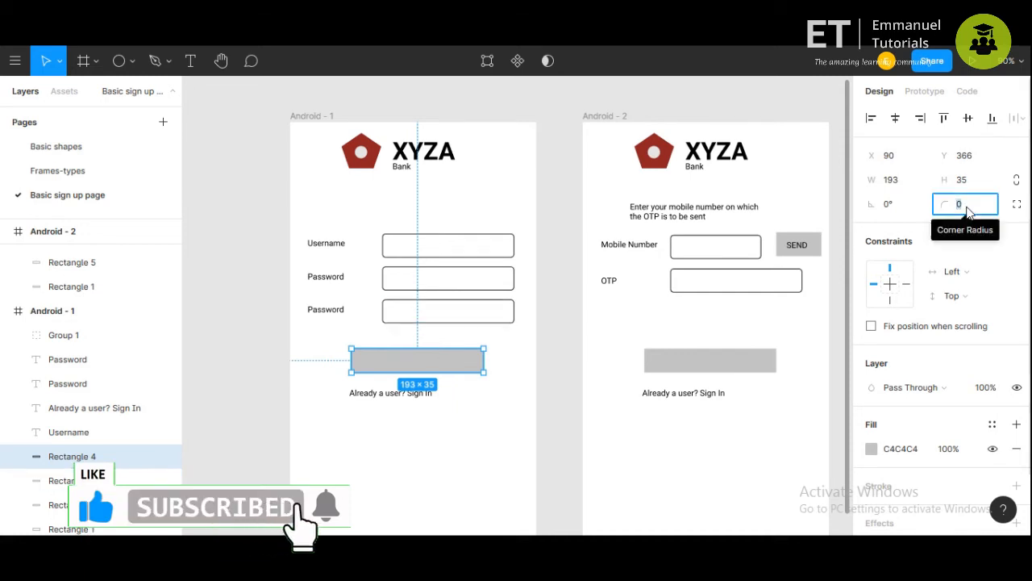
pyautogui.write('5')
pyautogui.press('Return')
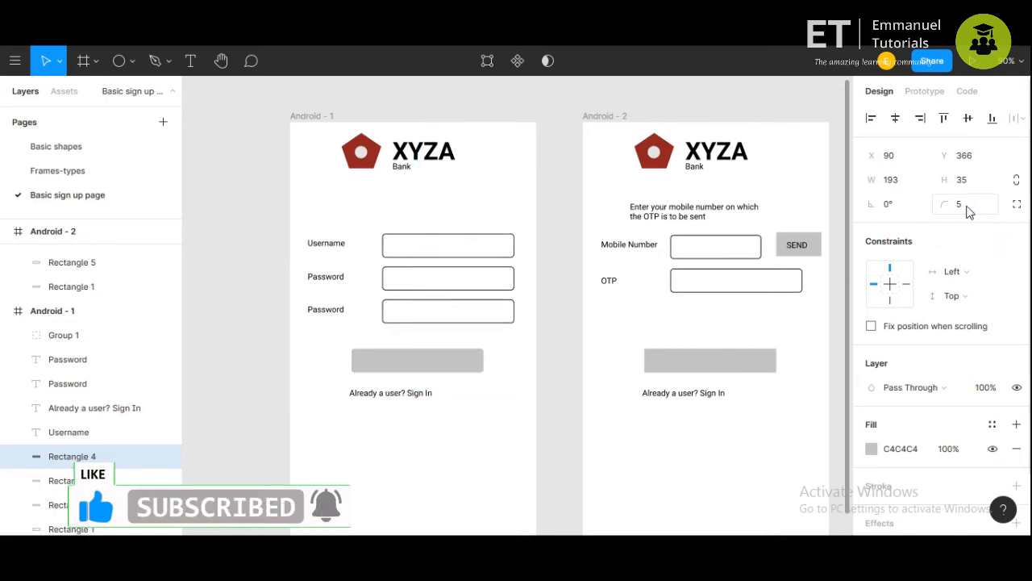
pyautogui.click(968, 208)
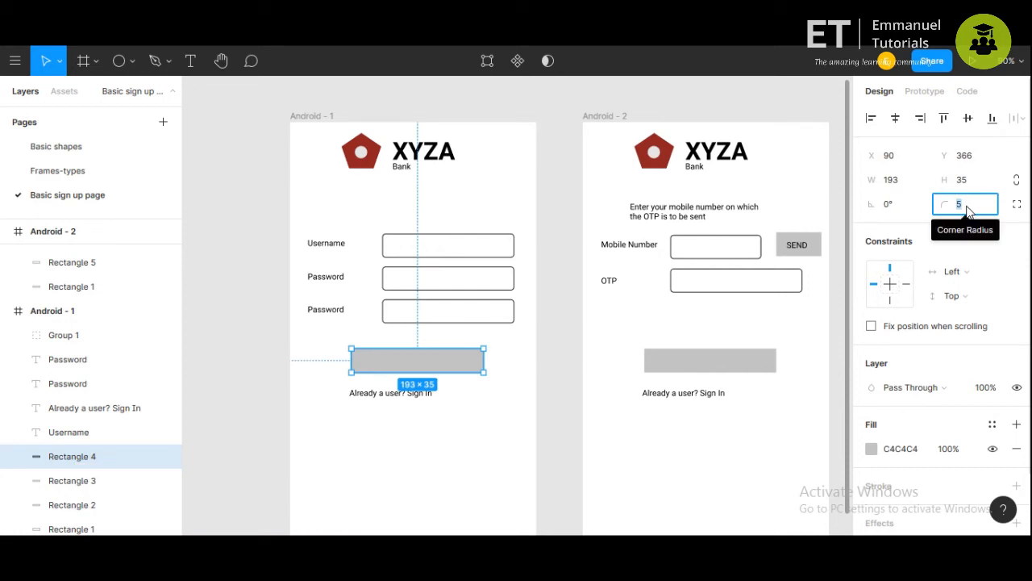
pyautogui.write('20')
pyautogui.press('Return')
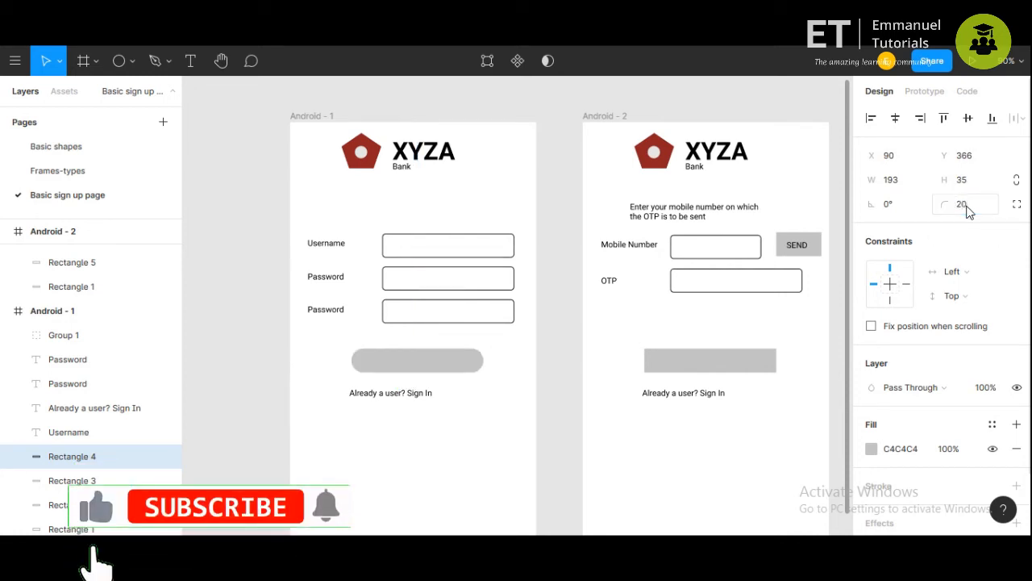
# - Set the corner radius of the large button rectangle in Android - 2 to 20
pyautogui.click(682, 367)
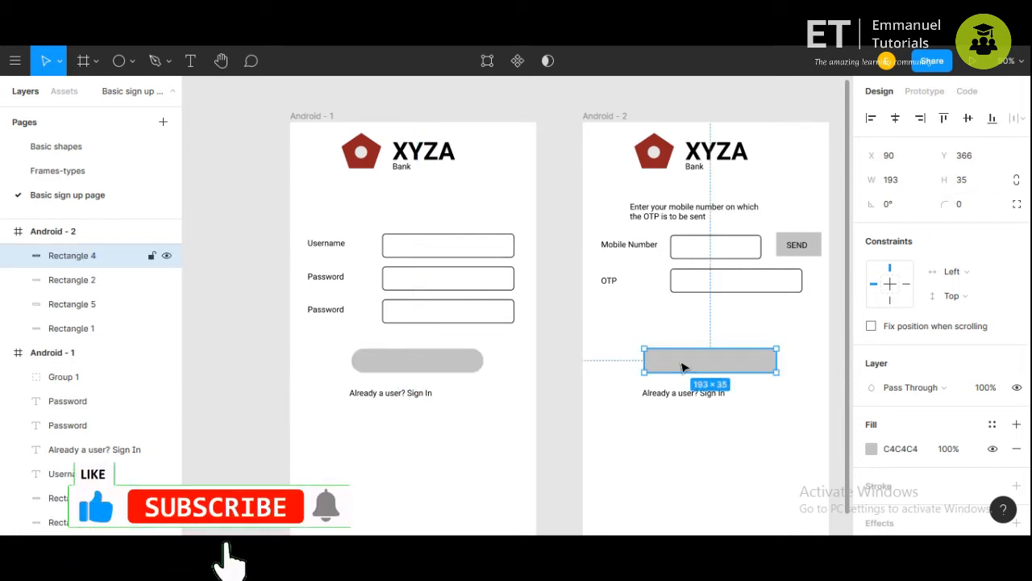
pyautogui.click(978, 211)
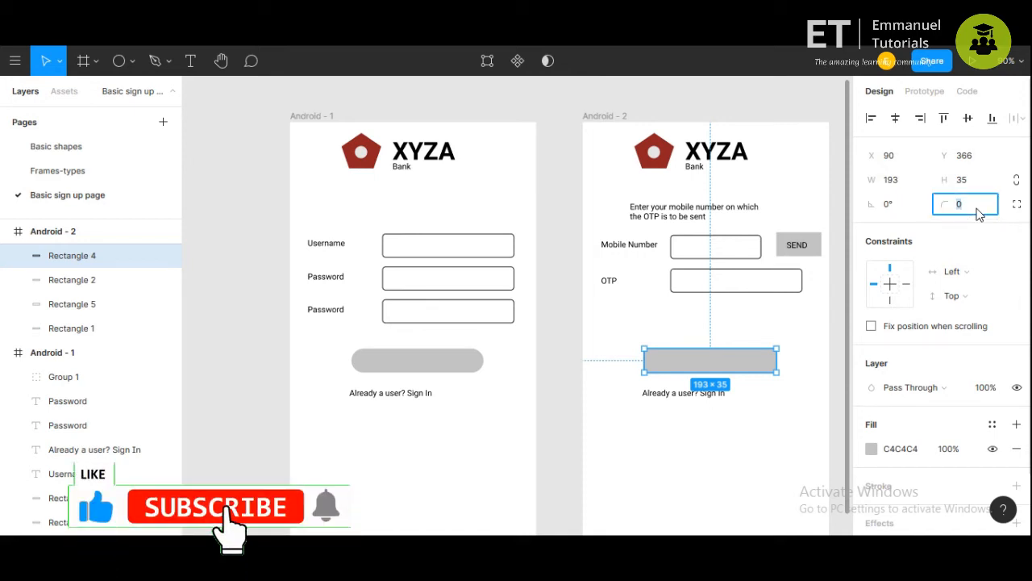
pyautogui.write('20')
pyautogui.press('Return')
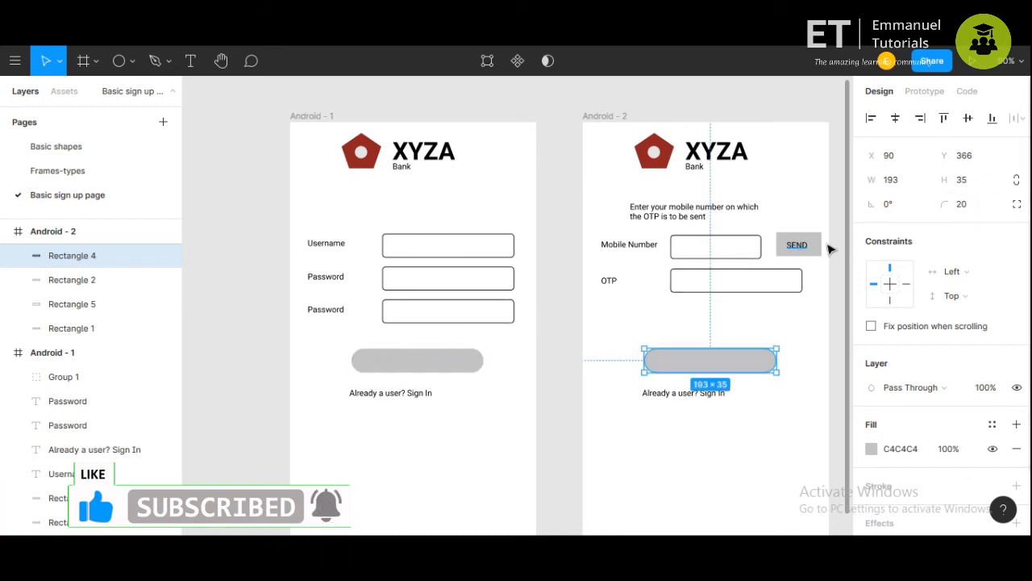
# - Duplicate the SEND label onto the large button in Android - 1 and change its text to SIGN UP
pyautogui.click(804, 246)
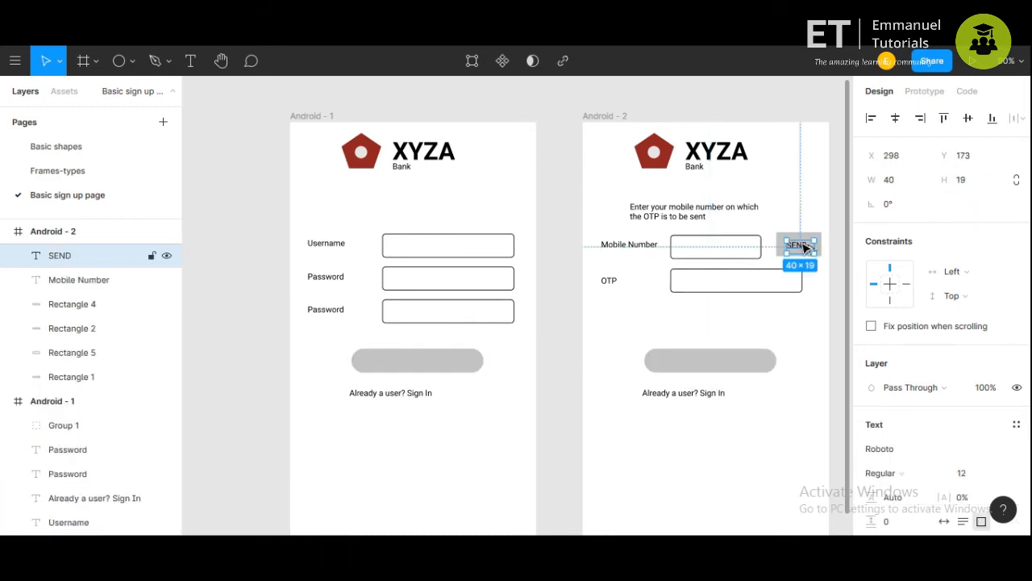
pyautogui.moveTo(803, 247); pyautogui.dragTo(419, 365)
pyautogui.doubleClick(418, 363)
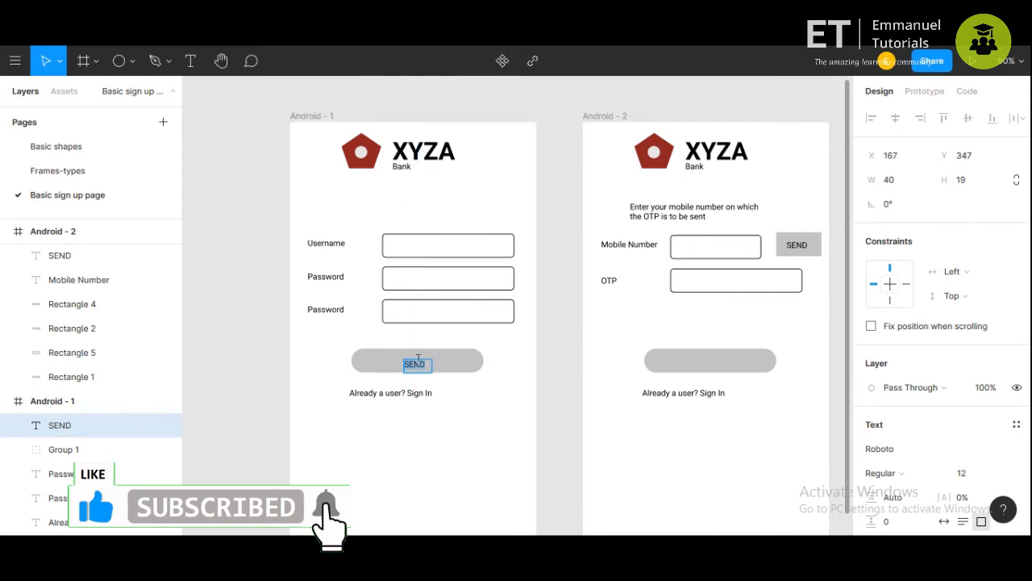
pyautogui.write('S')
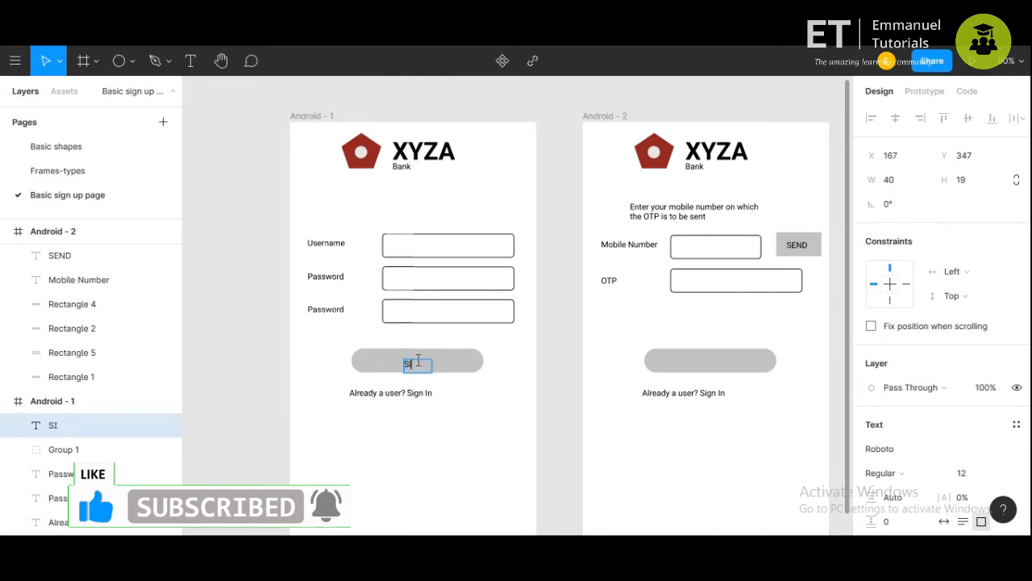
pyautogui.write('IGN UP')
pyautogui.press('Escape')
# - Place the SIGN UP label at X 165, Y 339 on the Android - 1 button and set its text box to auto width
pyautogui.moveTo(446, 364); pyautogui.dragTo(456, 366)
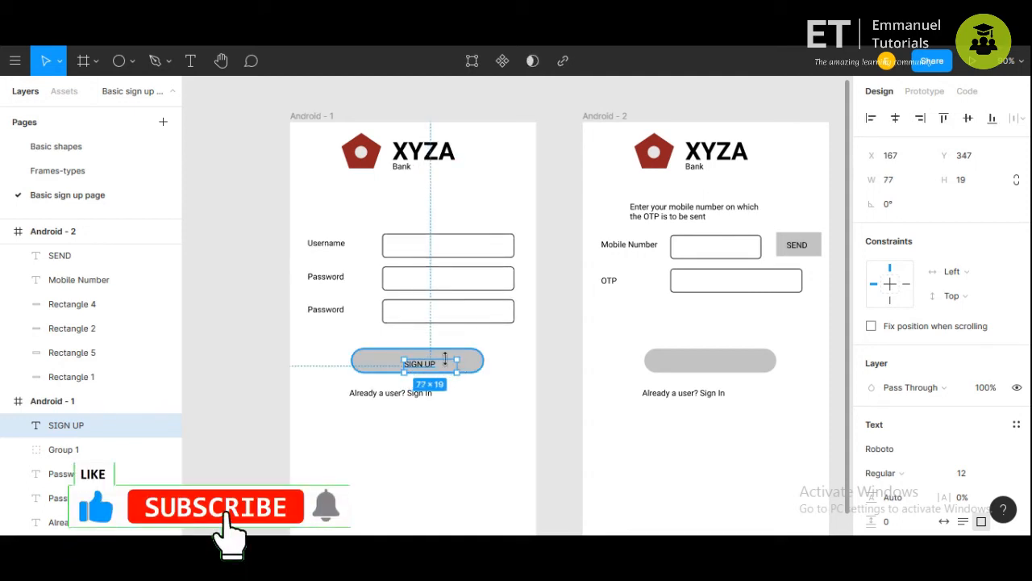
pyautogui.moveTo(436, 367)
pyautogui.mouseDown()
pyautogui.moveTo(426, 363)
pyautogui.moveTo(446, 363)
pyautogui.mouseUp()
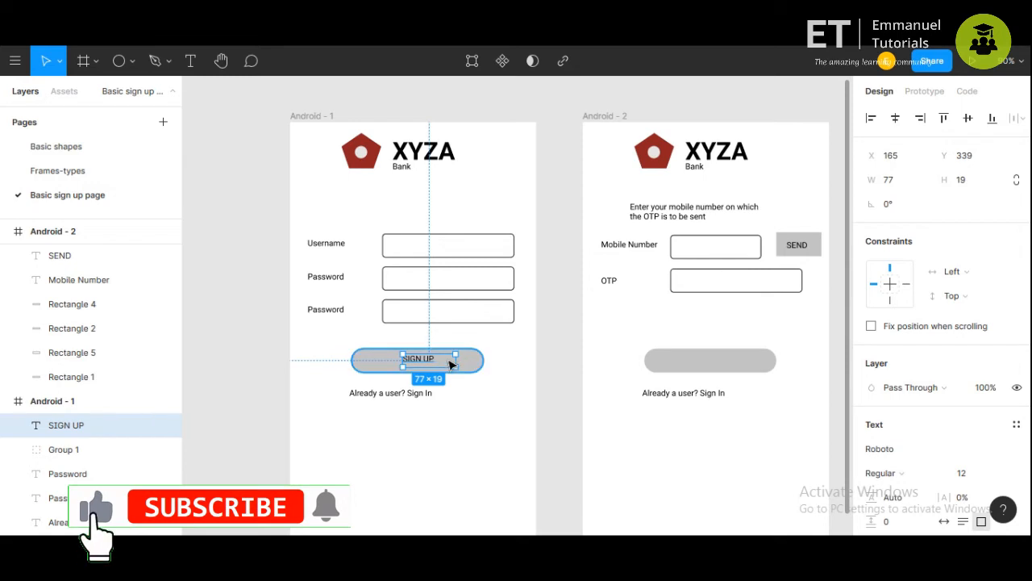
pyautogui.moveTo(456, 357); pyautogui.dragTo(441, 359)
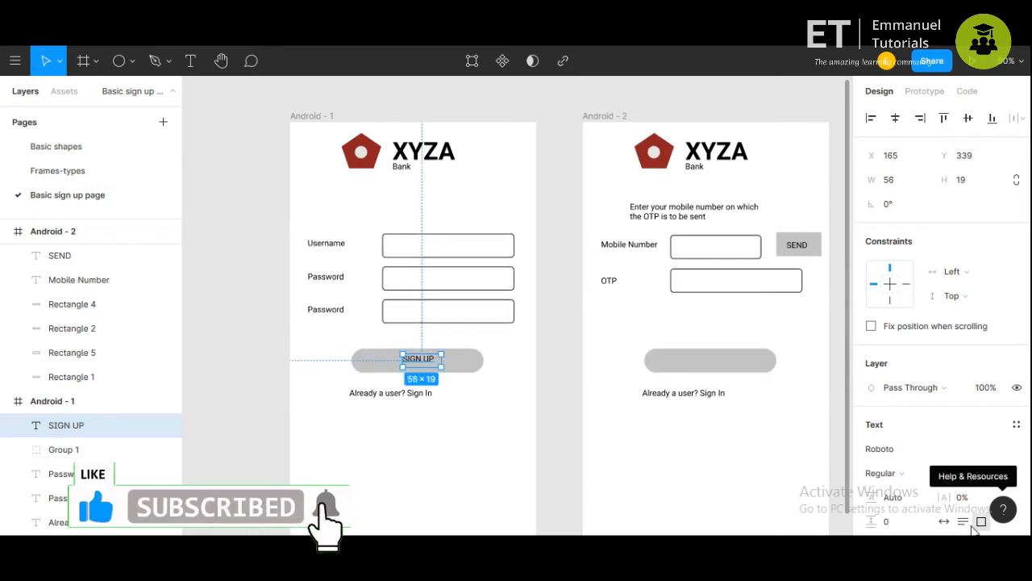
pyautogui.click(944, 522)
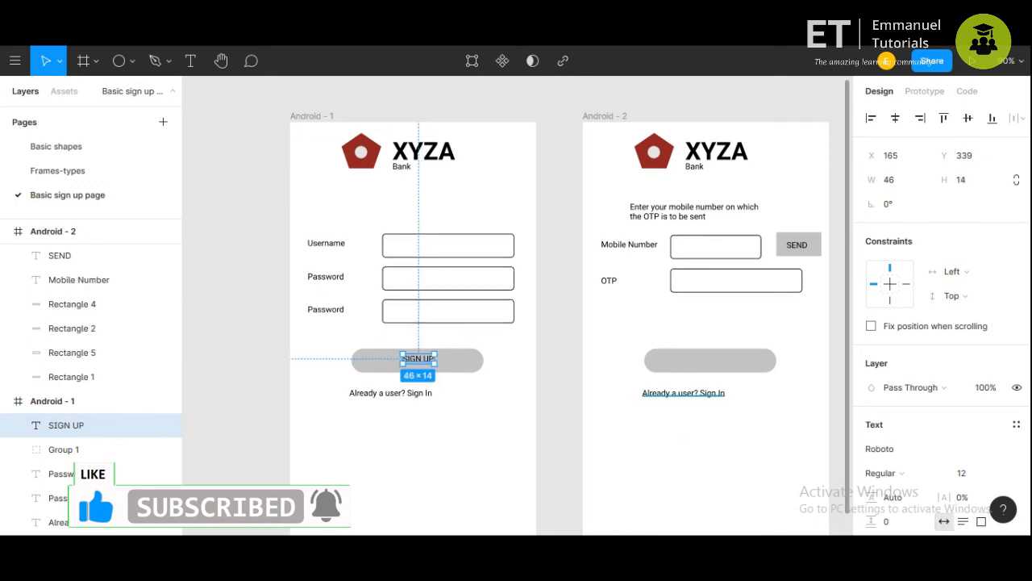
# - Duplicate the SIGN UP label onto the large button in Android - 2 and shift the original slightly left
pyautogui.scroll(-2, 939, 323)
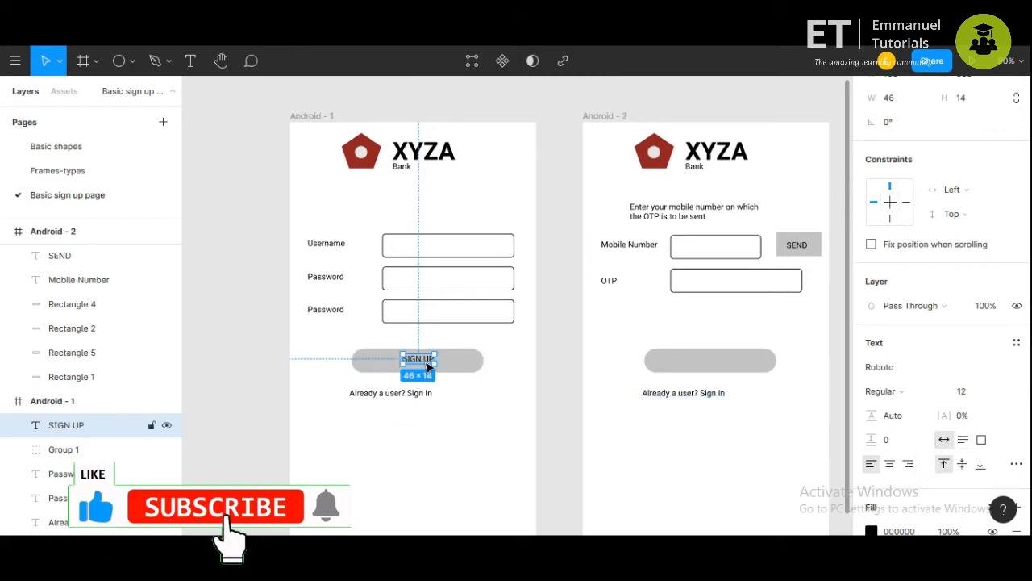
pyautogui.moveTo(422, 362); pyautogui.dragTo(716, 362)
pyautogui.moveTo(421, 362); pyautogui.dragTo(413, 360)
# - Set the font size of the SIGN UP label in Android - 1 to 16
pyautogui.click(962, 391)
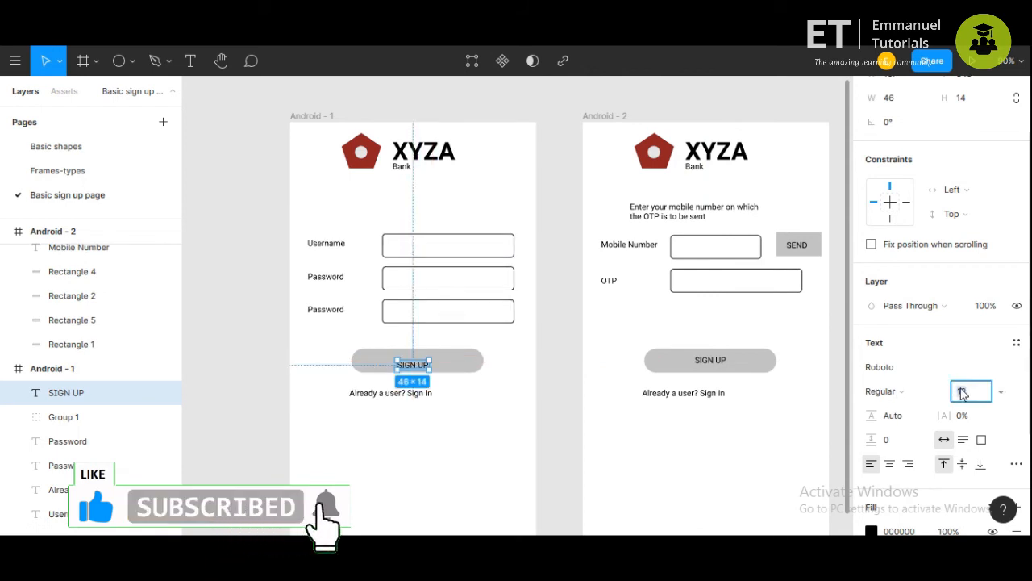
pyautogui.write('16')
pyautogui.press('Return')
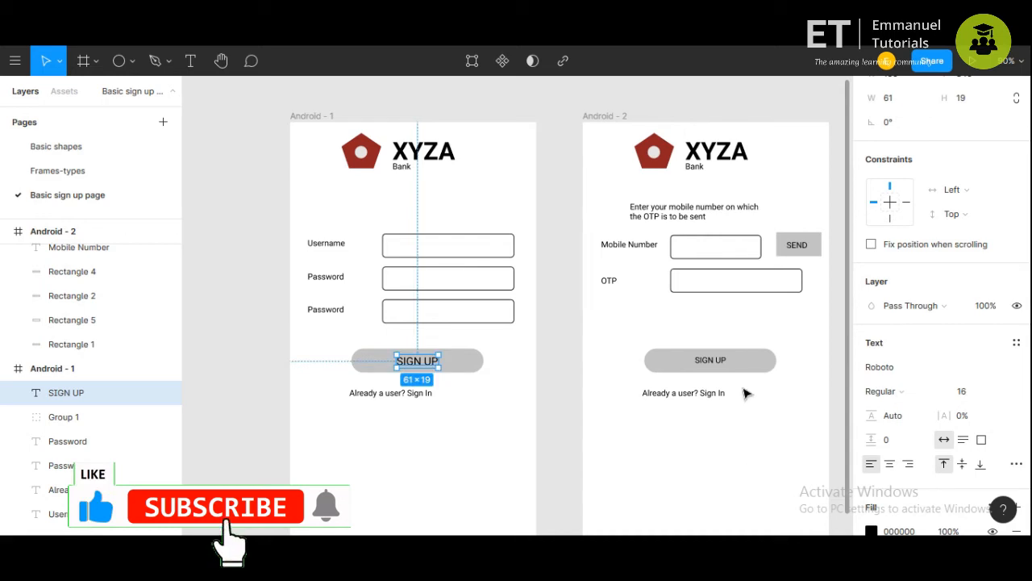
# - Set the SIGN UP label in Android - 2 to font size 16 and nudge it left to X 158
pyautogui.click(710, 362)
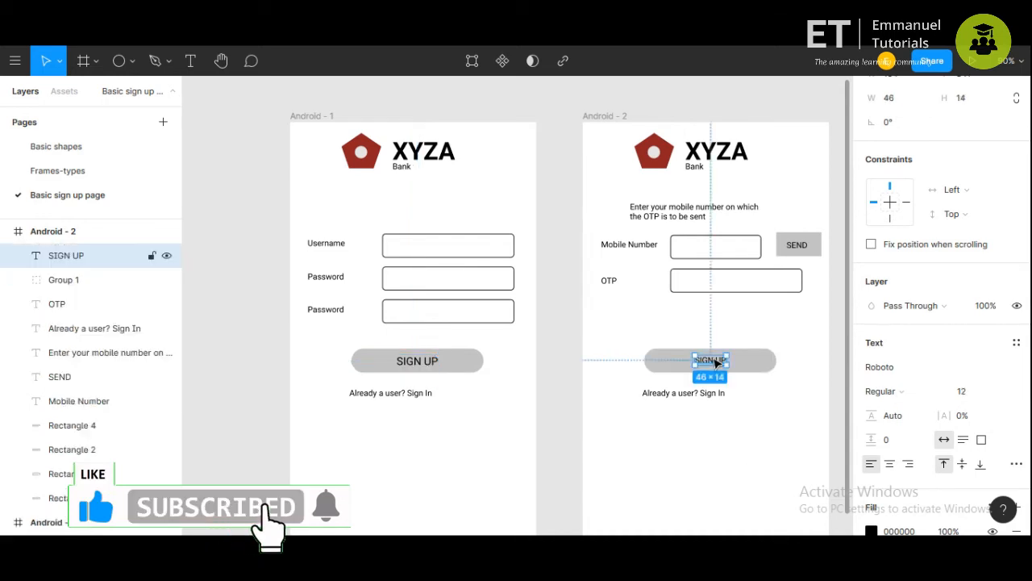
pyautogui.click(971, 395)
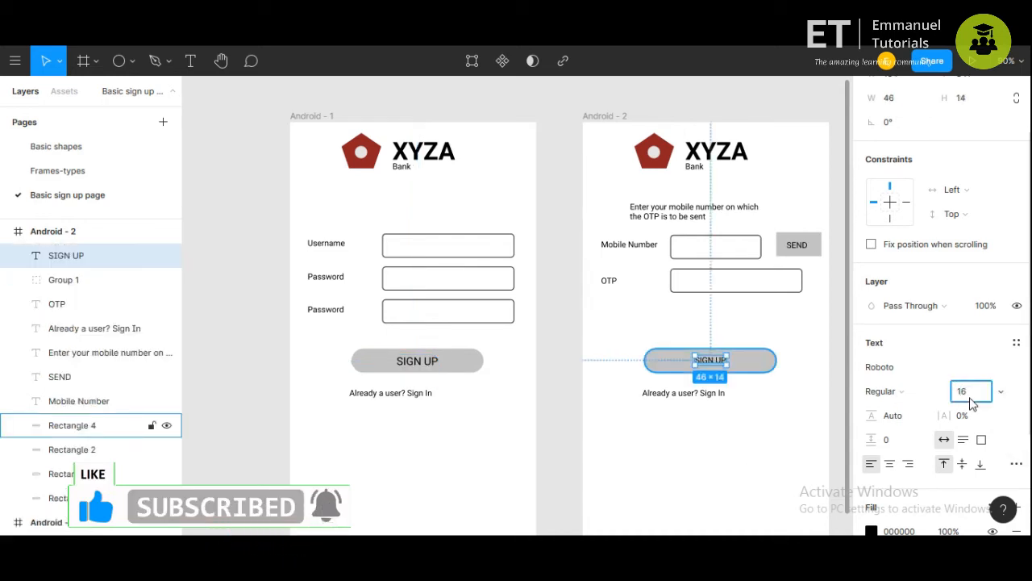
pyautogui.write('16')
pyautogui.press('Return')
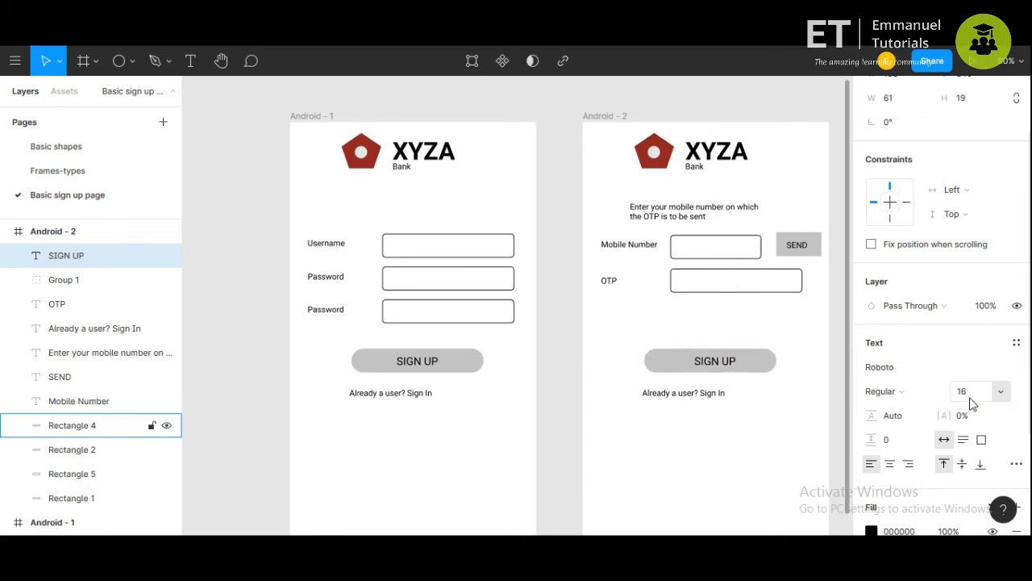
pyautogui.press('Left')
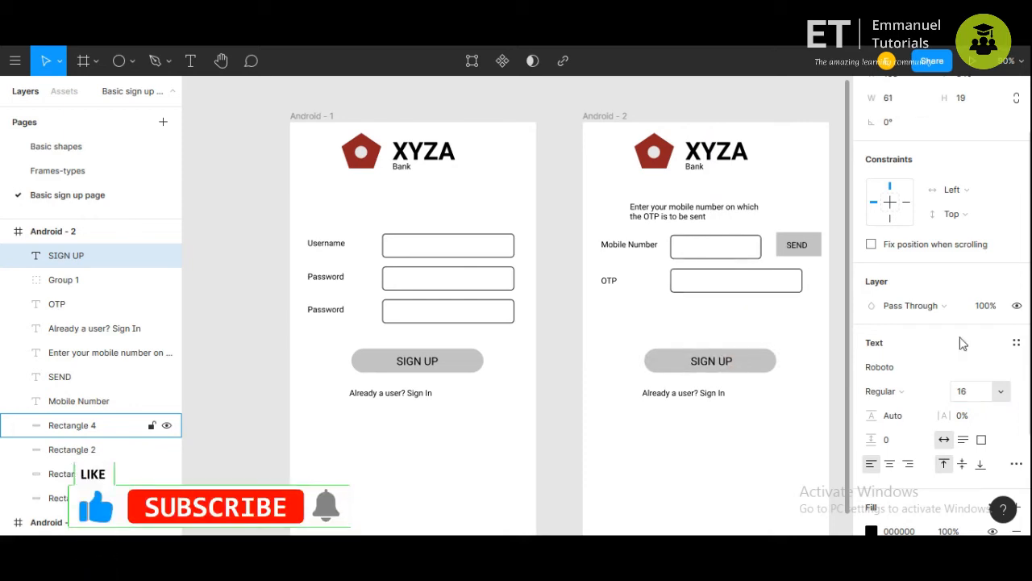
pyautogui.scroll(2, 928, 234)
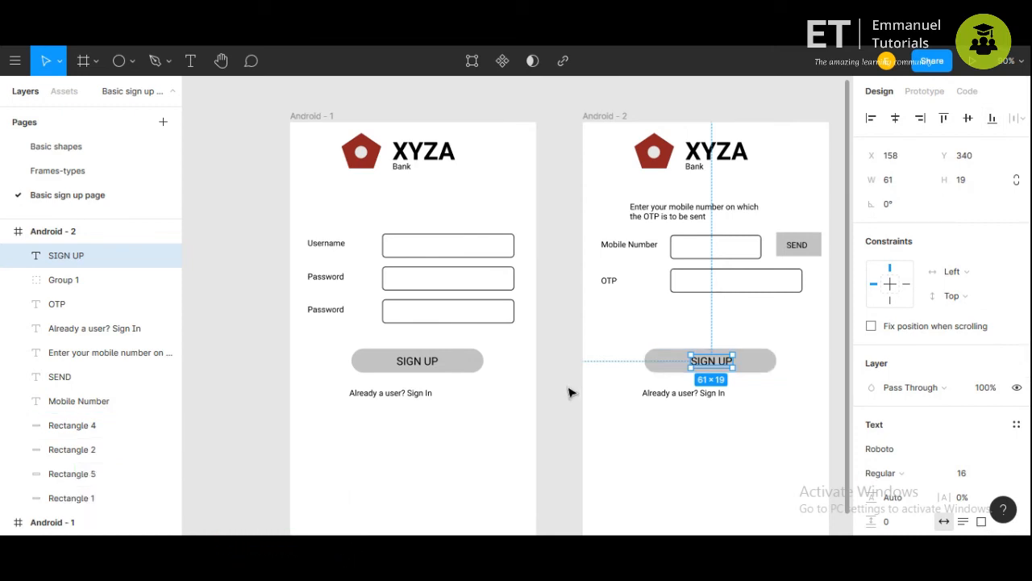
# - Move the "Already a user? Sign In" texts beneath their buttons, to X 111, Y 379 in Android - 1 and X 120, Y 376 in Android - 2
pyautogui.click(409, 398)
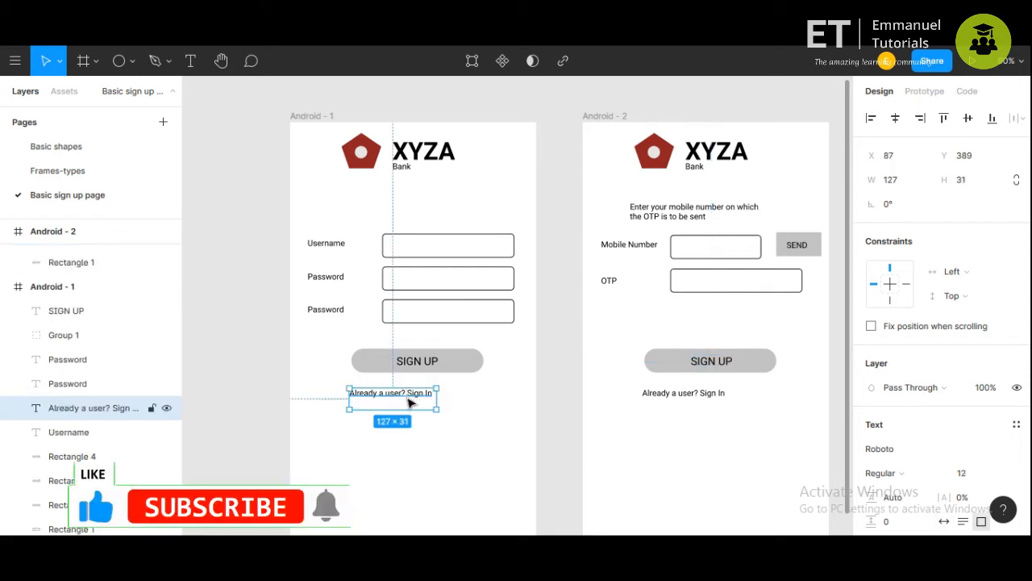
pyautogui.moveTo(418, 398); pyautogui.dragTo(425, 396)
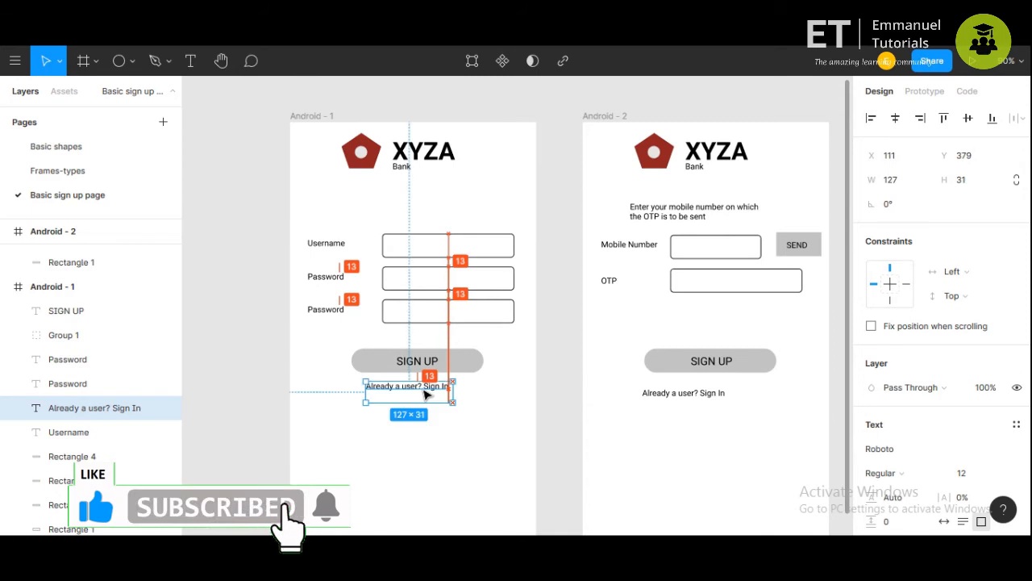
pyautogui.click(670, 393)
pyautogui.moveTo(683, 388); pyautogui.dragTo(710, 388)
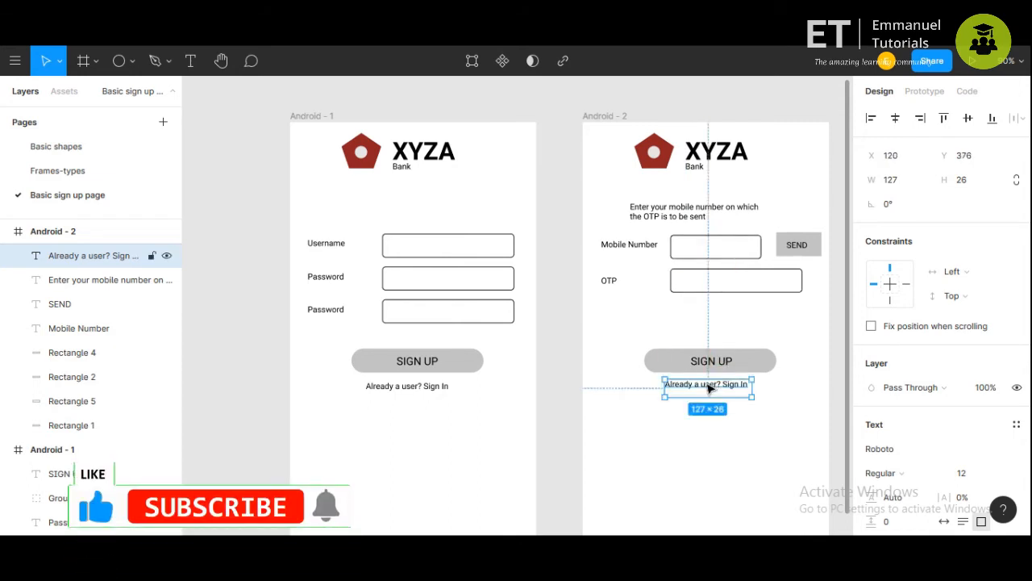
# - Make the words "Sign In" below the Android - 1 button bold and colour them dark blue 181699
pyautogui.doubleClick(432, 387)
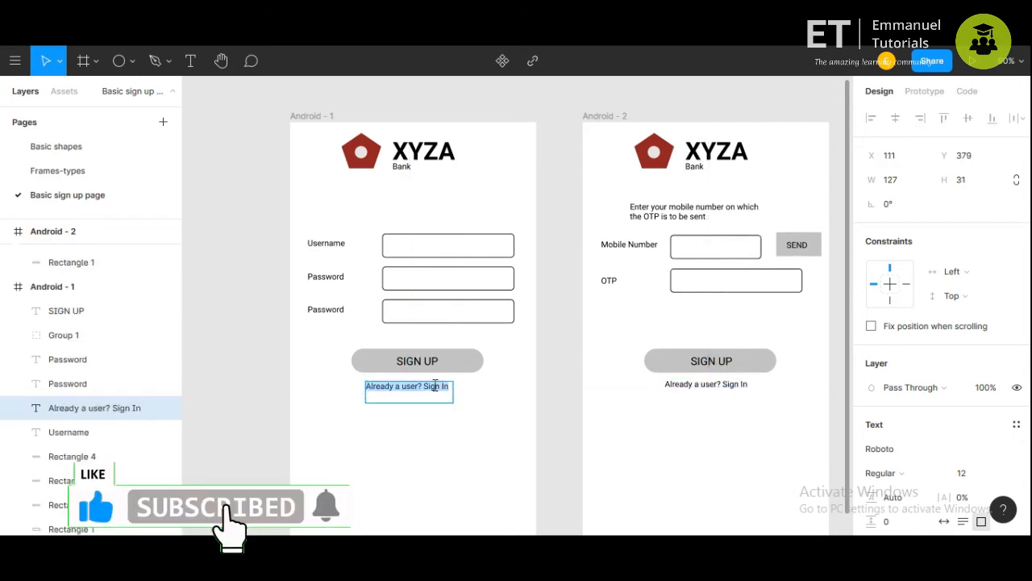
pyautogui.click(424, 386)
pyautogui.moveTo(441, 386); pyautogui.dragTo(453, 388)
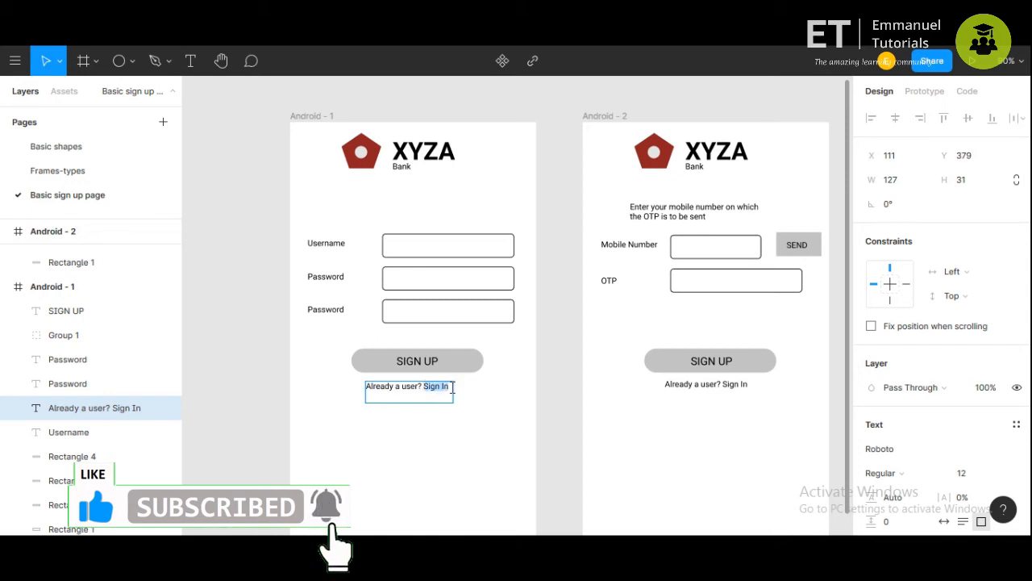
pyautogui.click(886, 474)
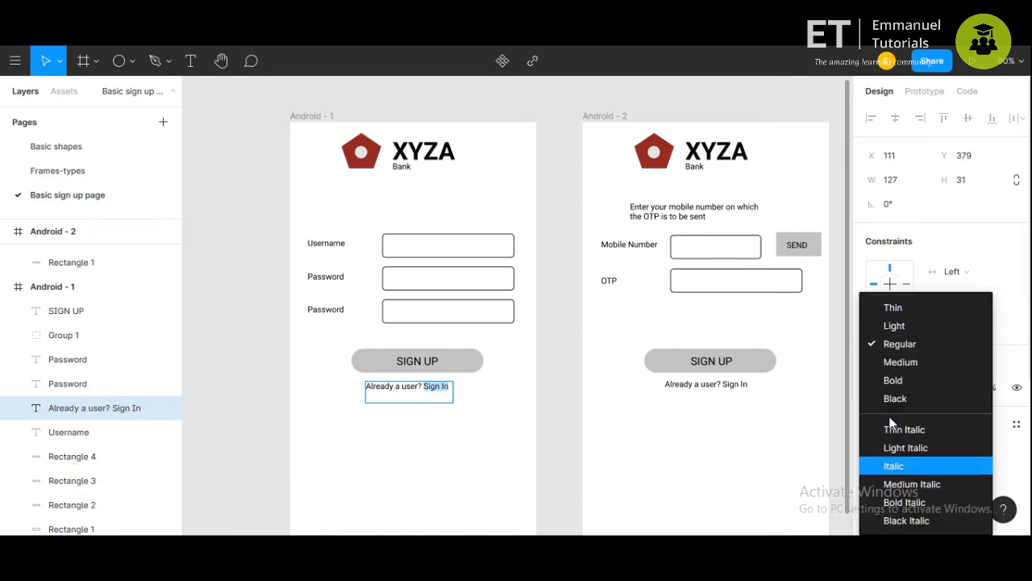
pyautogui.click(892, 387)
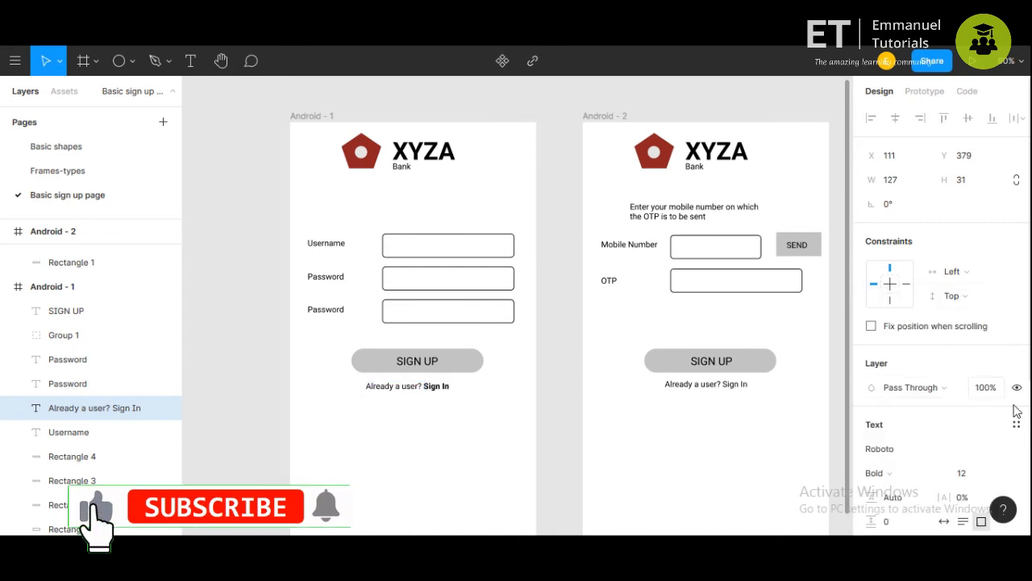
pyautogui.scroll(-3, 939, 379)
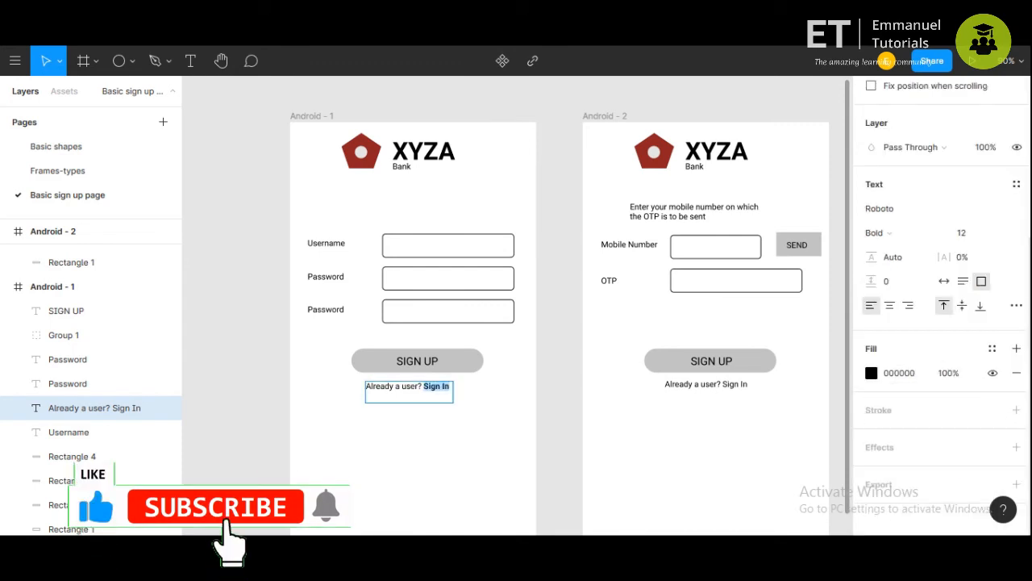
pyautogui.click(871, 374)
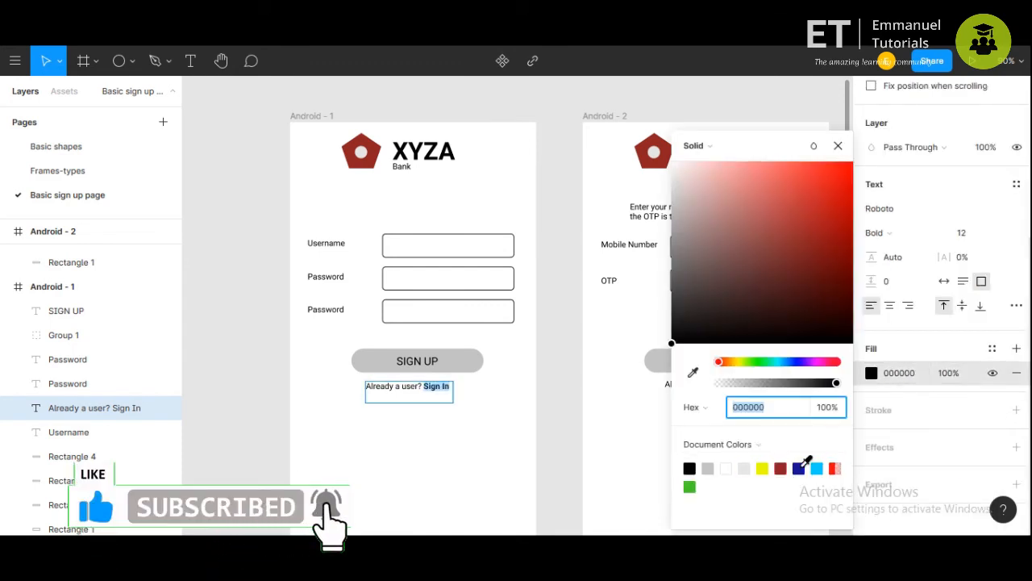
pyautogui.click(798, 468)
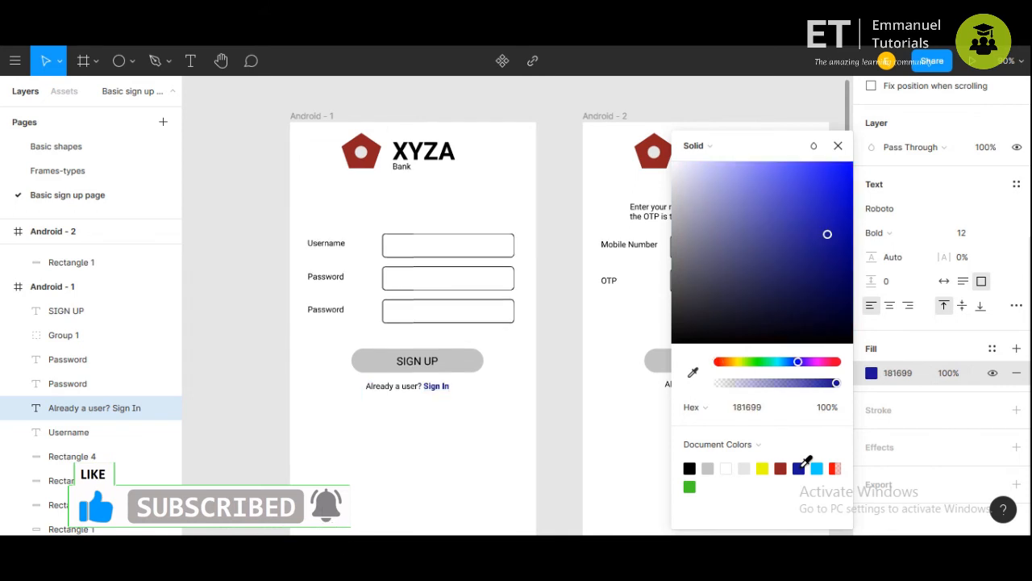
pyautogui.click(555, 443)
# - Make the words "Sign In" below the Android - 2 button bold and colour them dark blue 181699
pyautogui.doubleClick(742, 385)
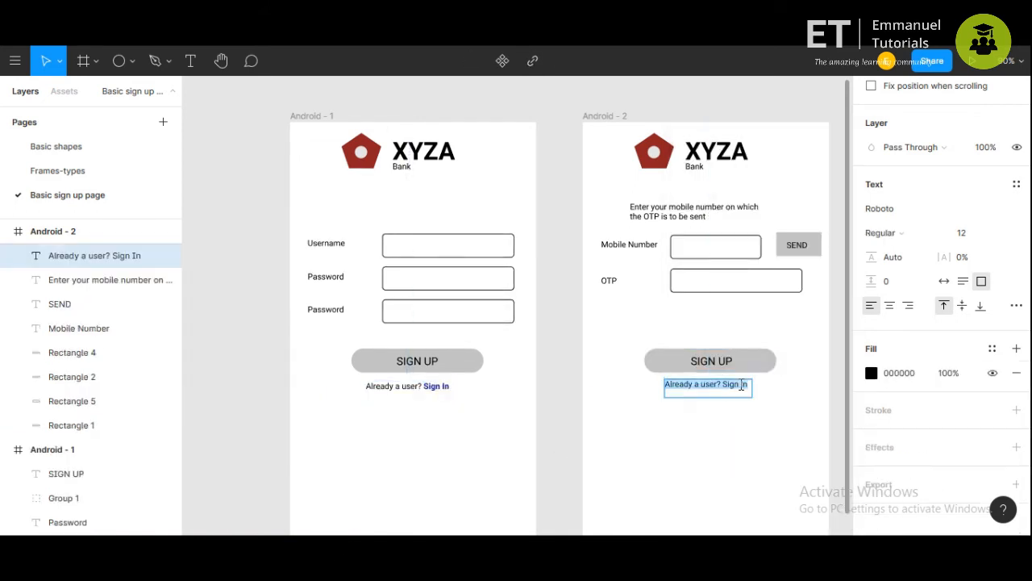
pyautogui.click(725, 384)
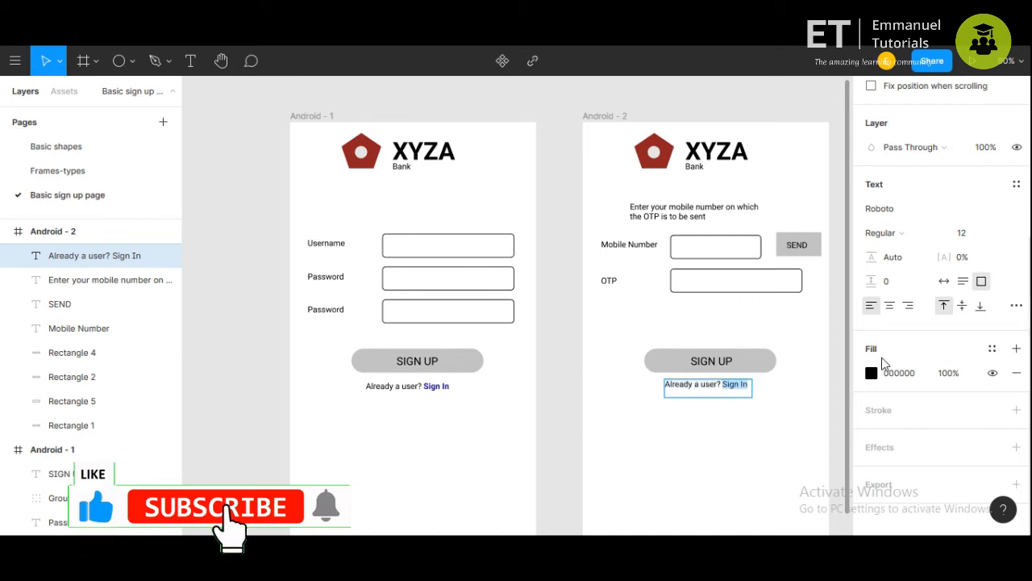
pyautogui.click(734, 384)
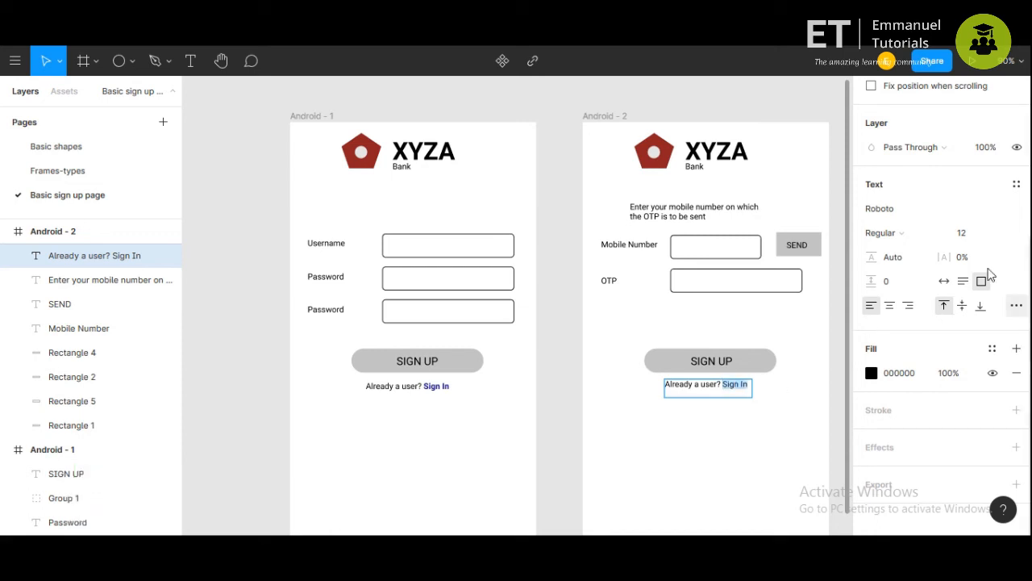
pyautogui.click(901, 233)
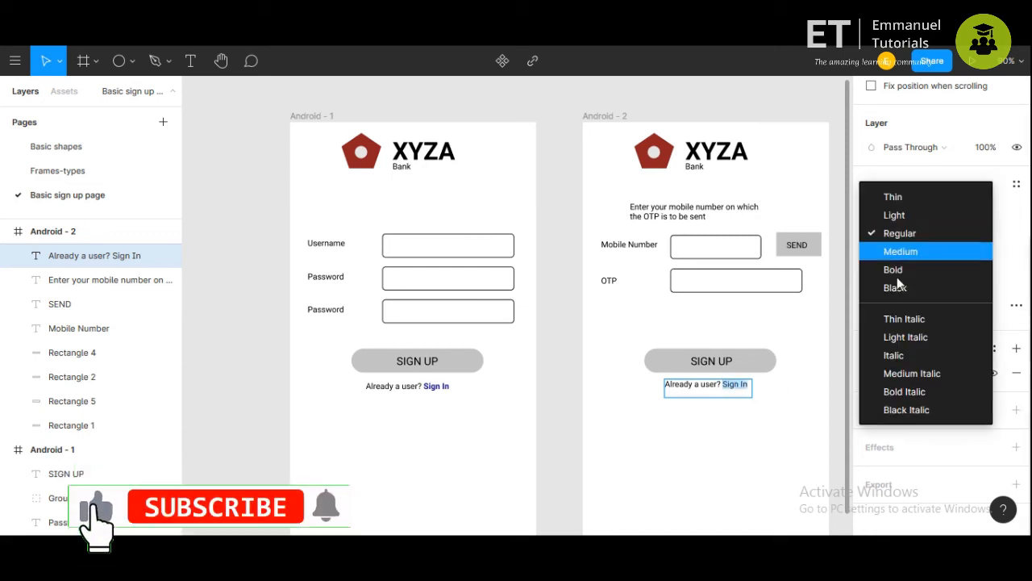
pyautogui.click(894, 270)
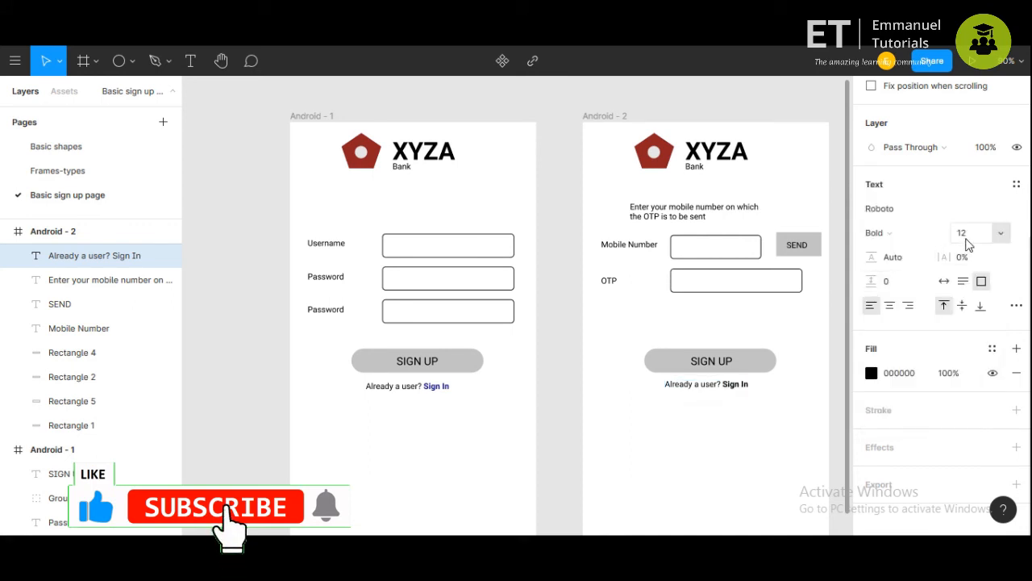
pyautogui.click(871, 375)
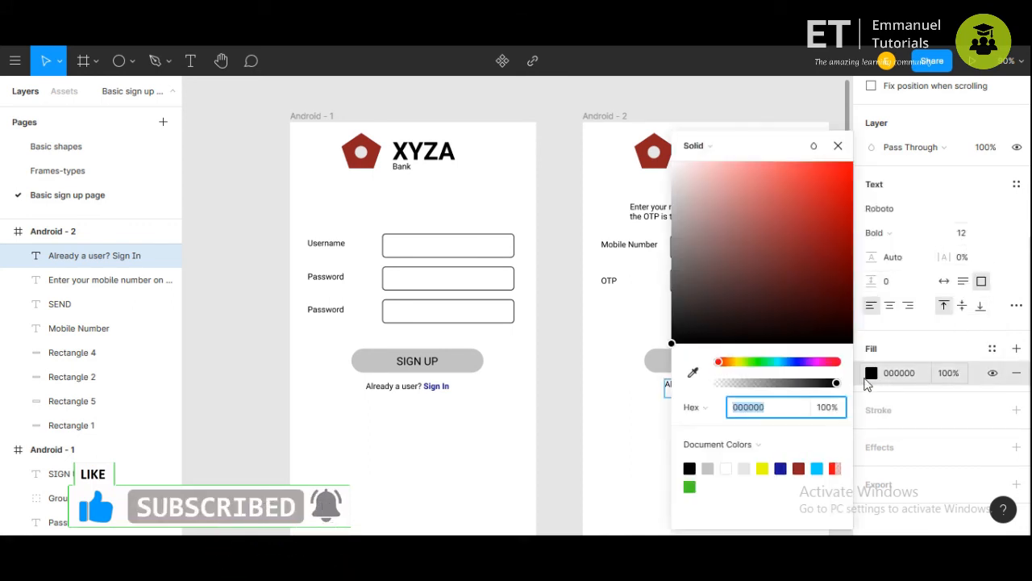
pyautogui.click(782, 467)
pyautogui.press('Escape')
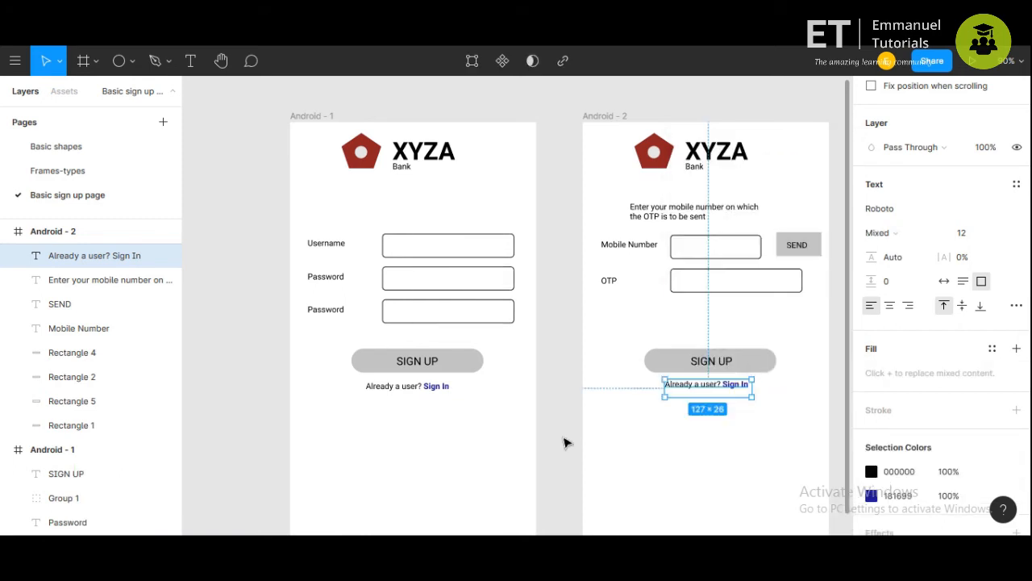
# - Fill both SIGN UP button shapes and the SEND button shape with light grey E5E5E5 and give them a drop shadow
pyautogui.click(481, 371)
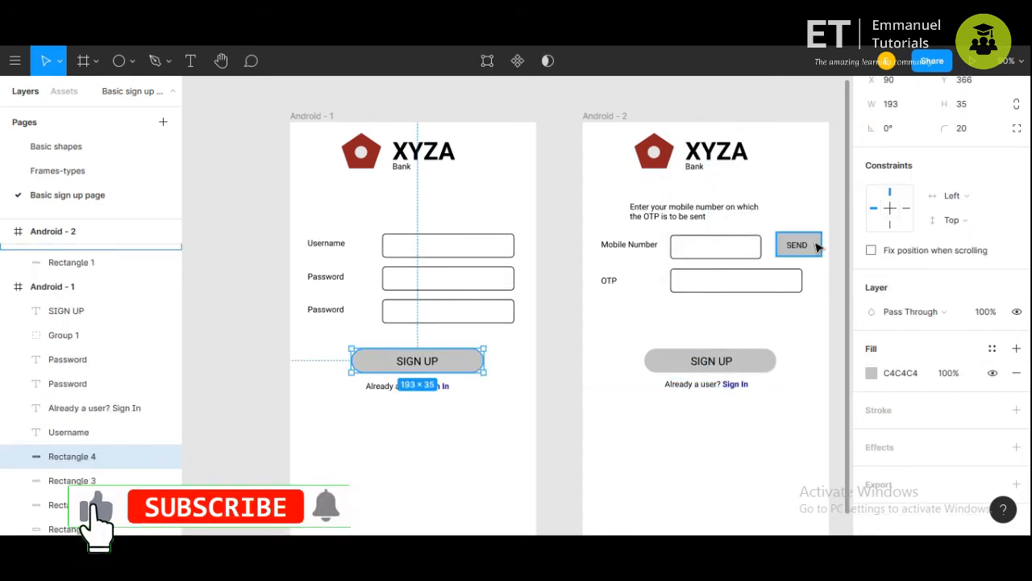
pyautogui.keyDown('shift'); pyautogui.click(814, 246); pyautogui.keyUp('shift')
pyautogui.keyDown('shift'); pyautogui.click(767, 360); pyautogui.keyUp('shift')
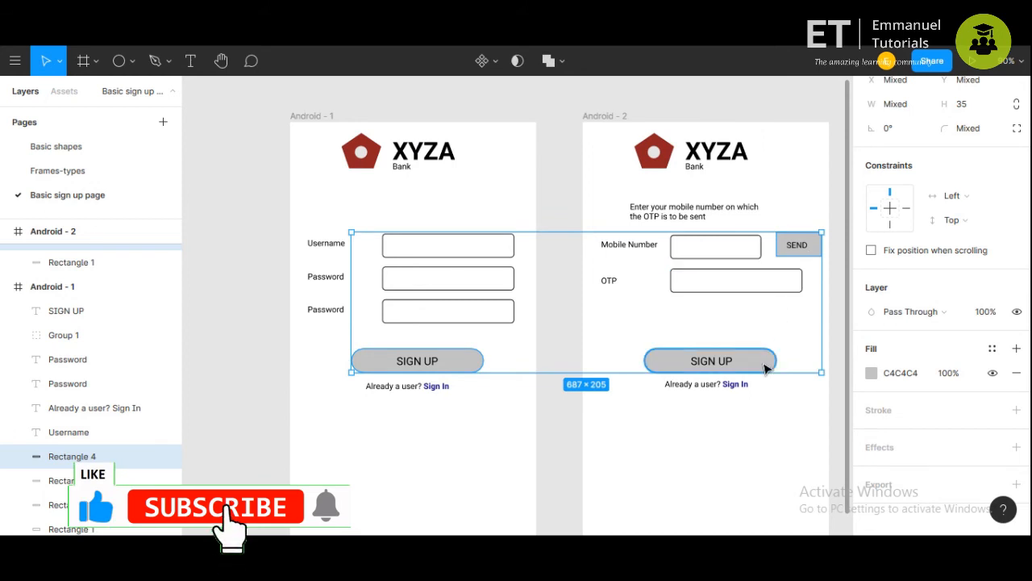
pyautogui.click(873, 374)
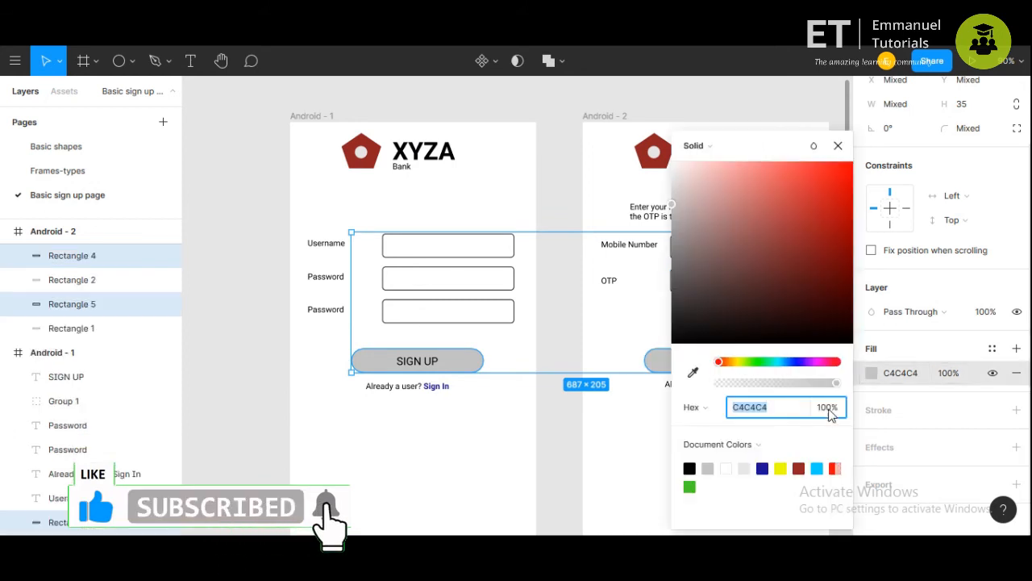
pyautogui.click(800, 468)
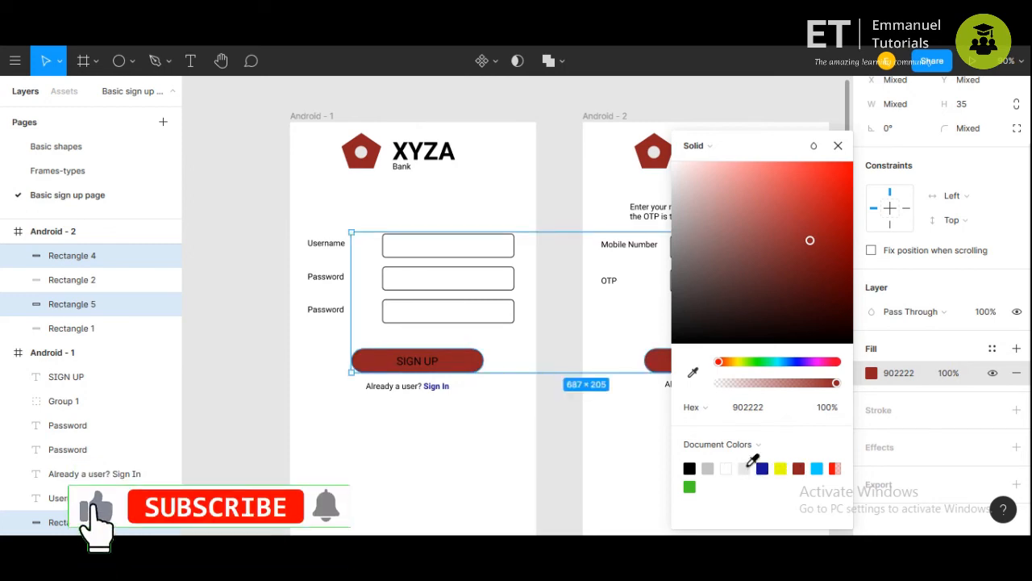
pyautogui.click(745, 466)
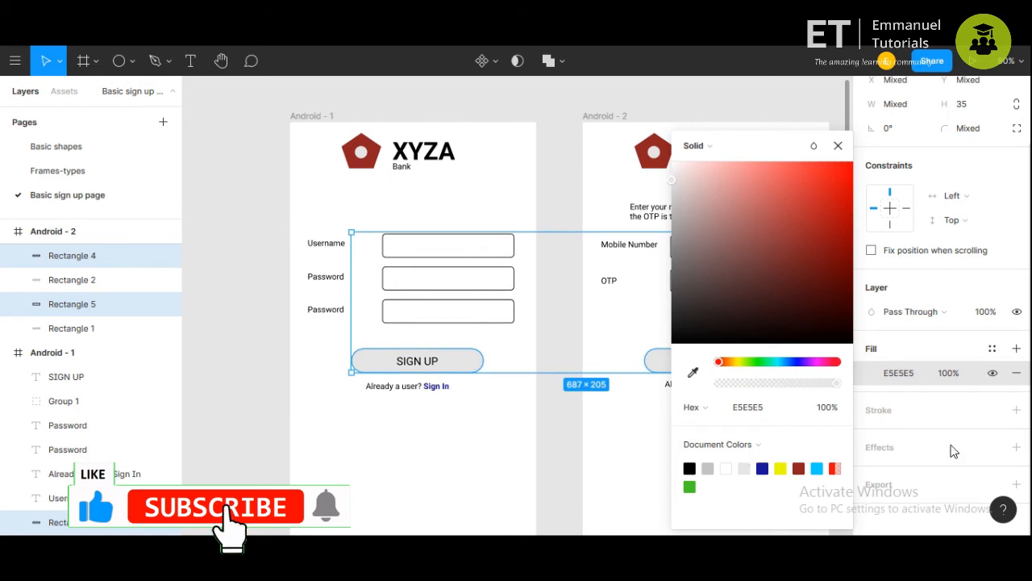
pyautogui.click(1015, 448)
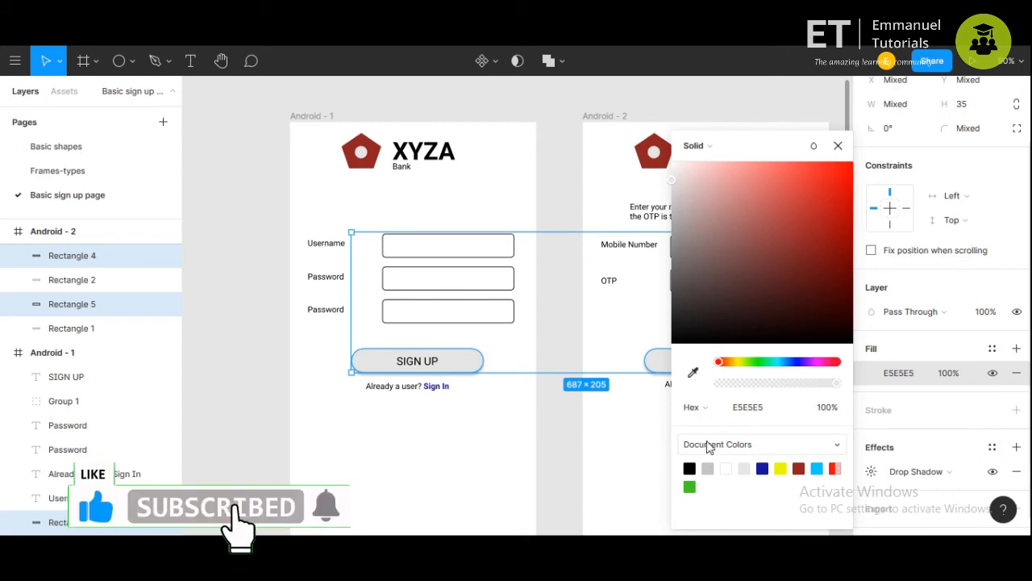
pyautogui.click(571, 411)
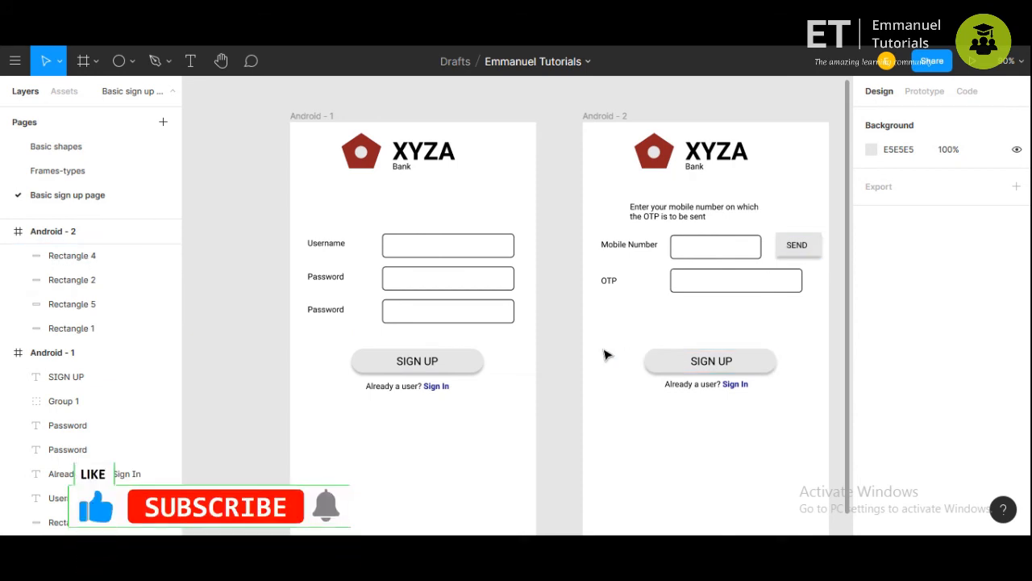
# - Set the SEND label in Android - 2 to font size 14 and nudge it up to Y 171
pyautogui.click(802, 253)
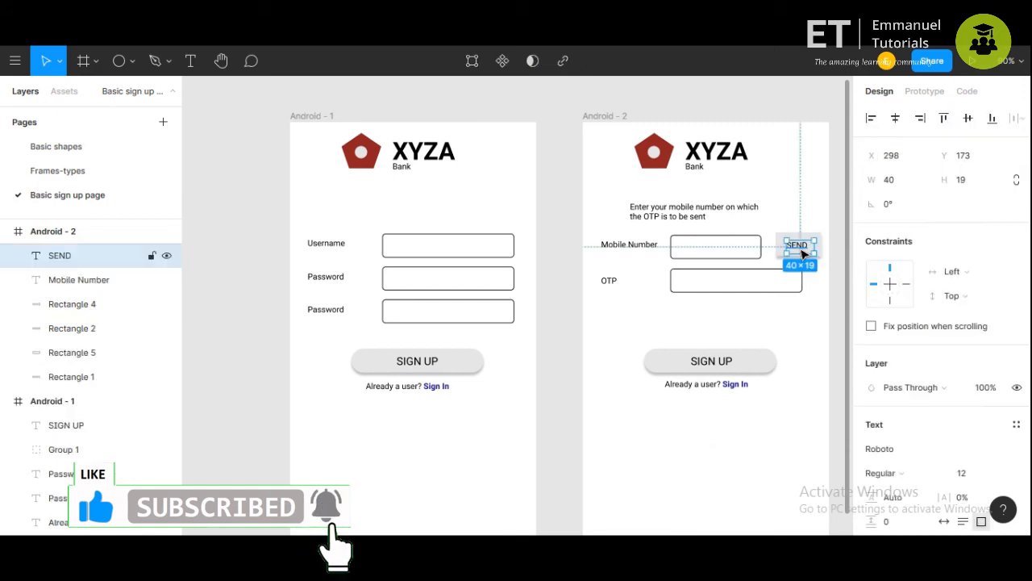
pyautogui.click(974, 480)
pyautogui.write('14')
pyautogui.press('Return')
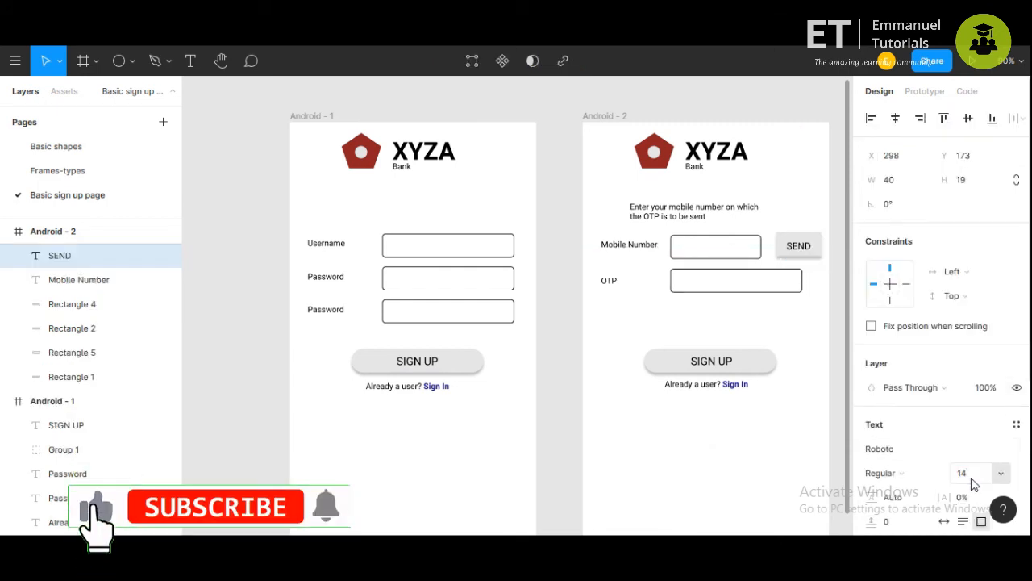
pyautogui.press('Up')
pyautogui.press('Up')
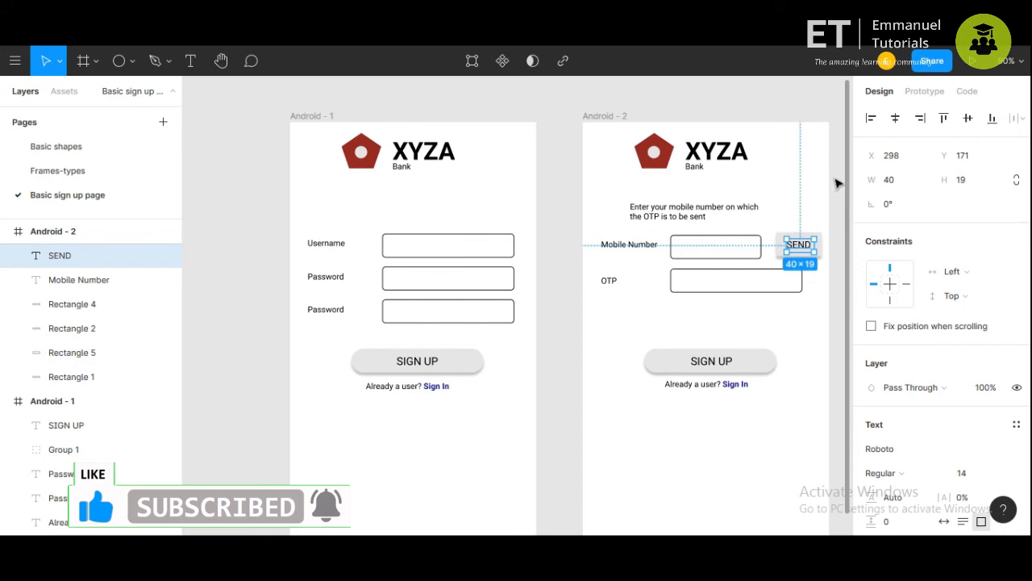
pyautogui.click(836, 184)
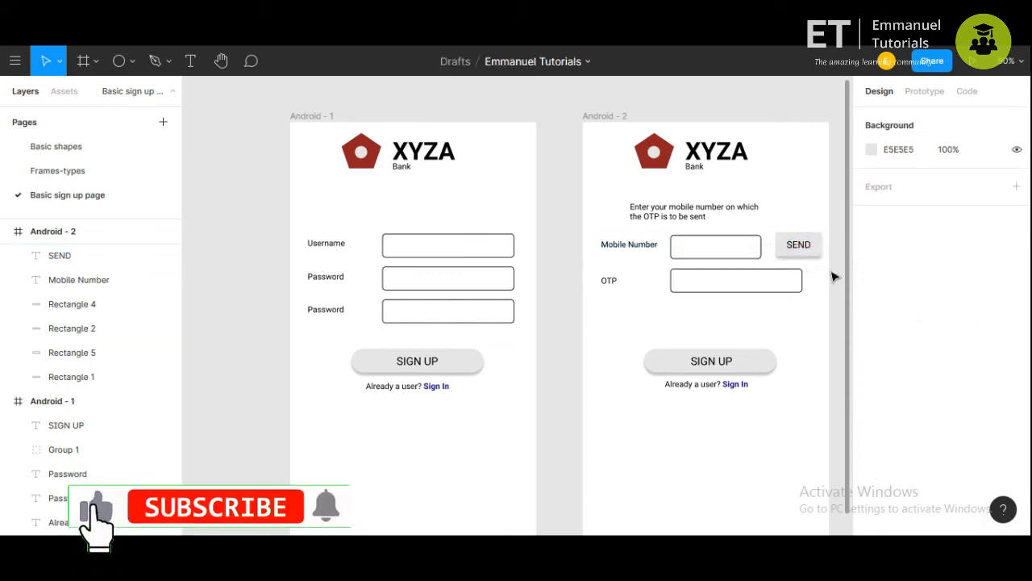
# - Widen the OTP instruction text in Android - 2 to 322 at X 27 so it fits one line, and colour it dark blue 181699
pyautogui.click(717, 208)
pyautogui.moveTo(772, 216); pyautogui.dragTo(820, 221)
pyautogui.moveTo(631, 212); pyautogui.dragTo(601, 209)
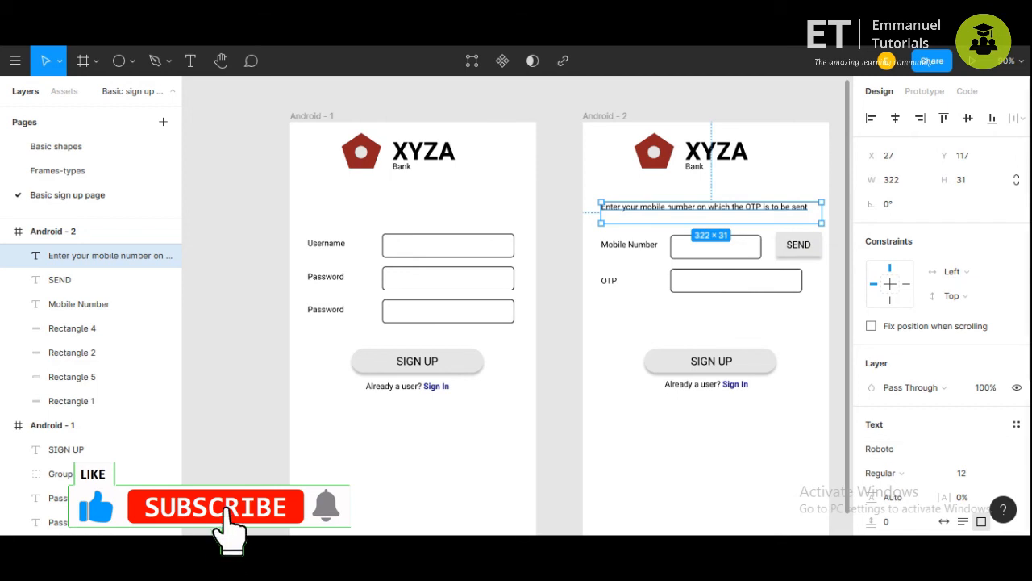
pyautogui.scroll(-3, 992, 449)
pyautogui.click(872, 374)
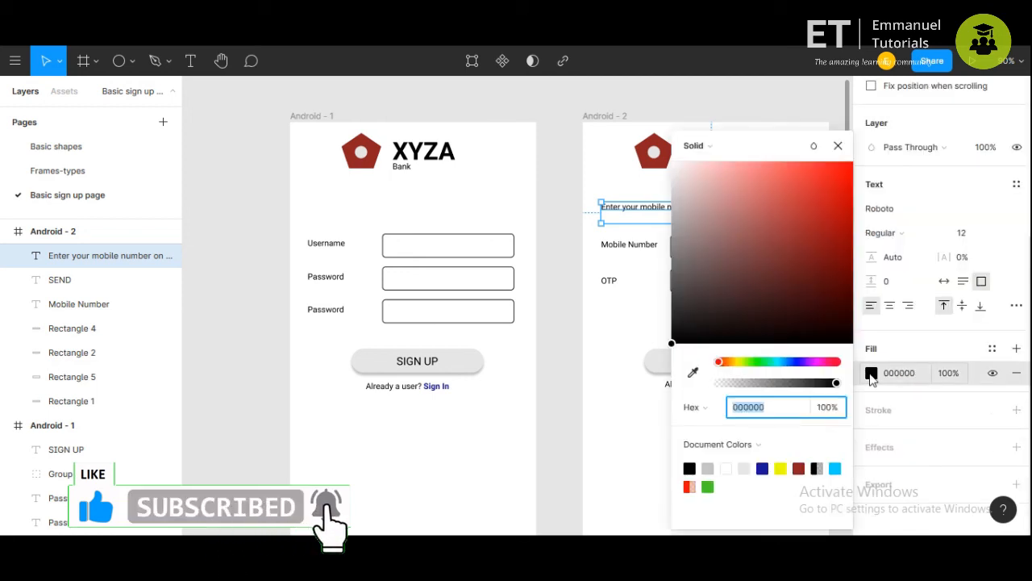
pyautogui.click(763, 468)
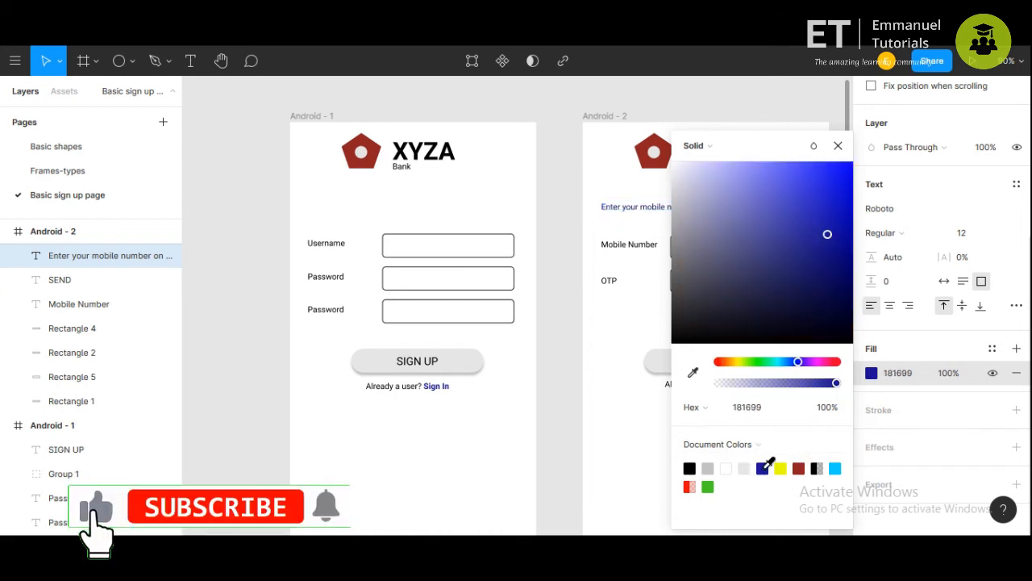
pyautogui.click(569, 359)
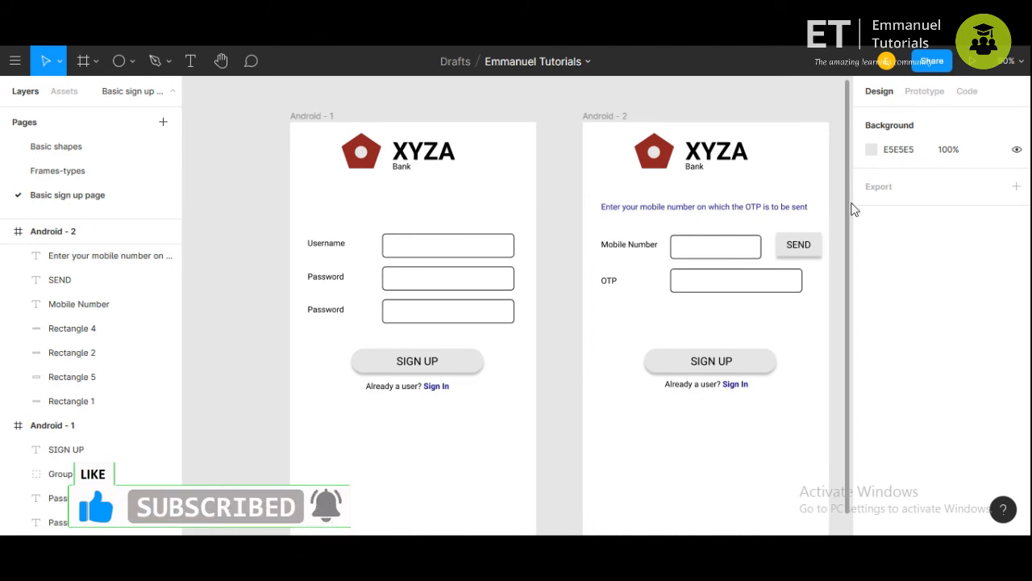
# - Duplicate the red logo pentagon of Android - 1 into a cluster of eight copies in the frame's lower-right area
pyautogui.moveTo(848, 198); pyautogui.dragTo(849, 239)
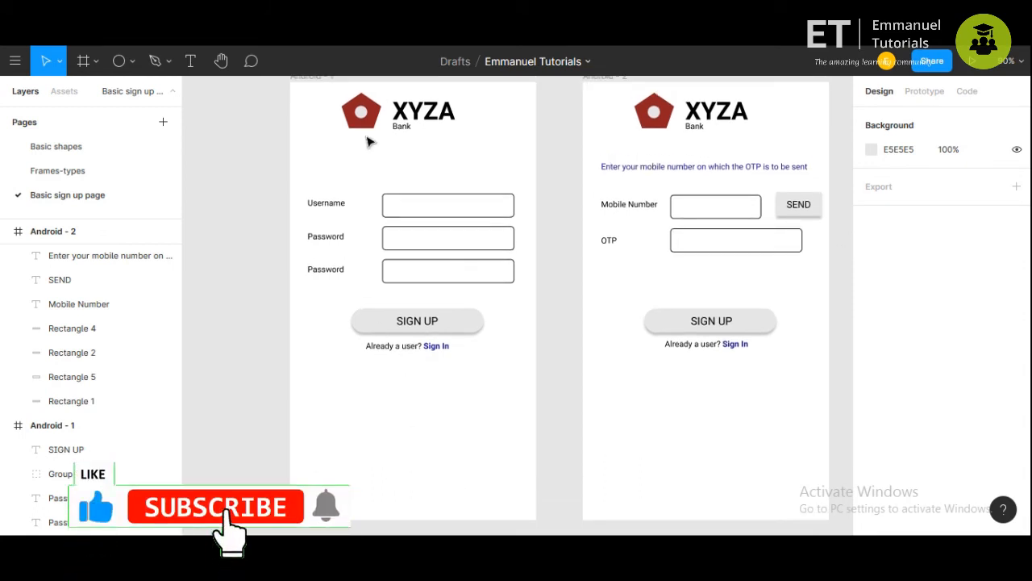
pyautogui.click(367, 99)
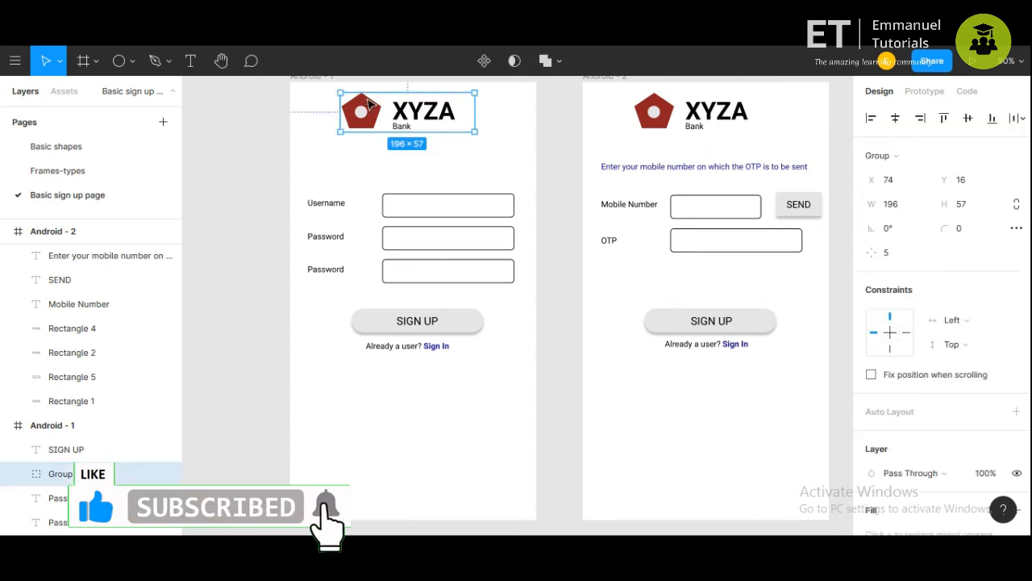
pyautogui.doubleClick(371, 107)
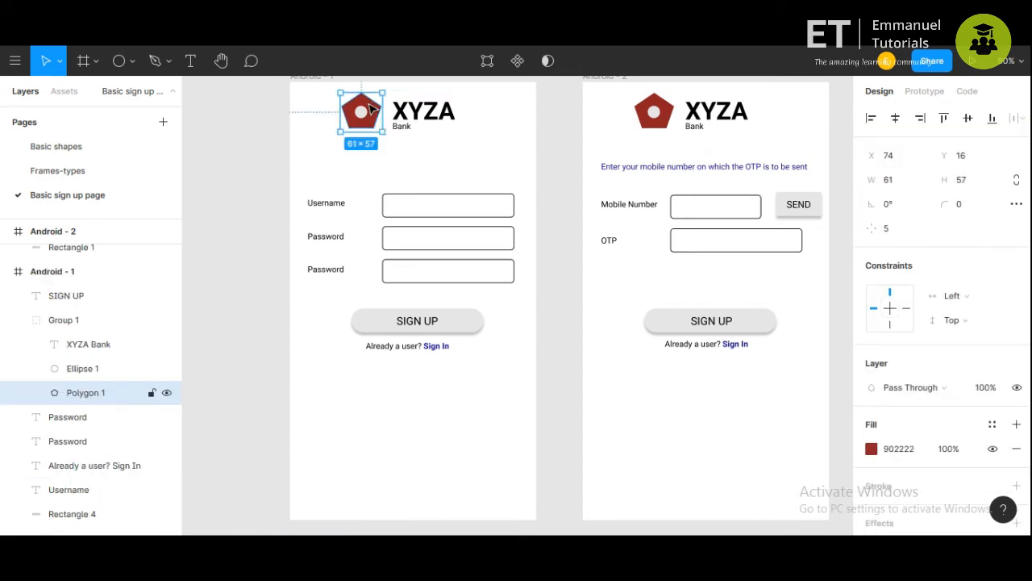
pyautogui.moveTo(371, 106); pyautogui.dragTo(501, 476)
pyautogui.moveTo(501, 476); pyautogui.dragTo(517, 398)
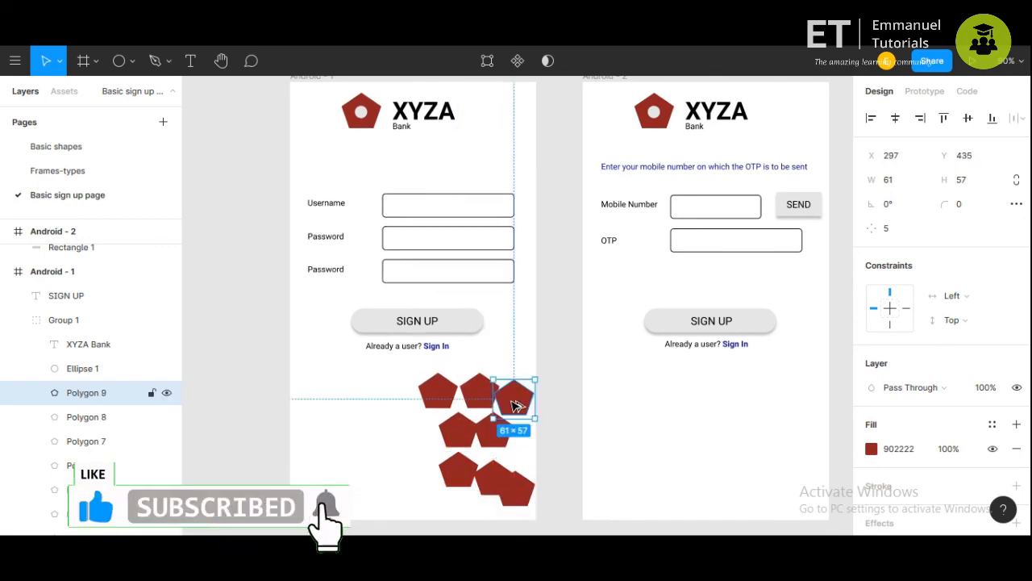
pyautogui.press('alt')
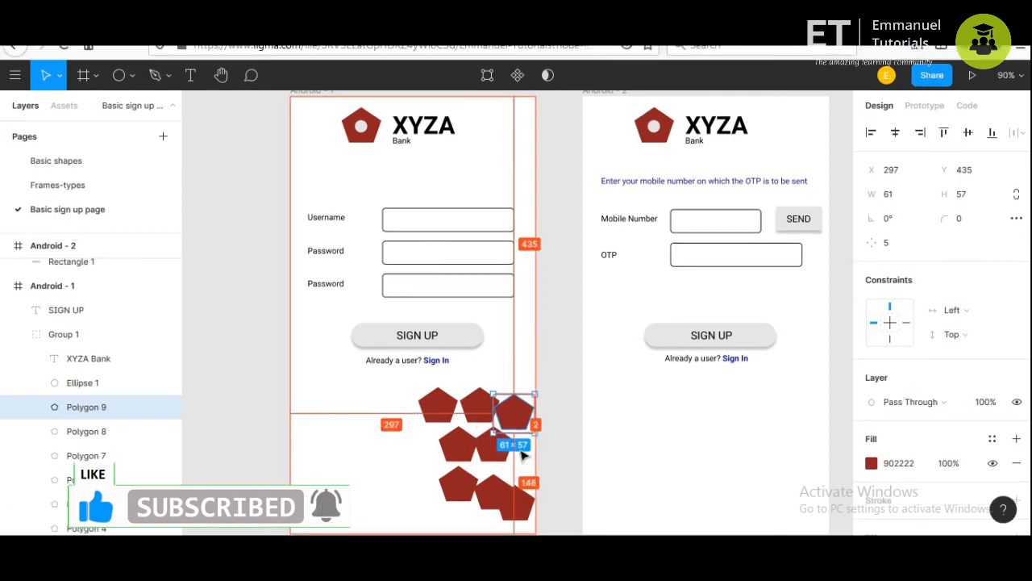
pyautogui.click(555, 427)
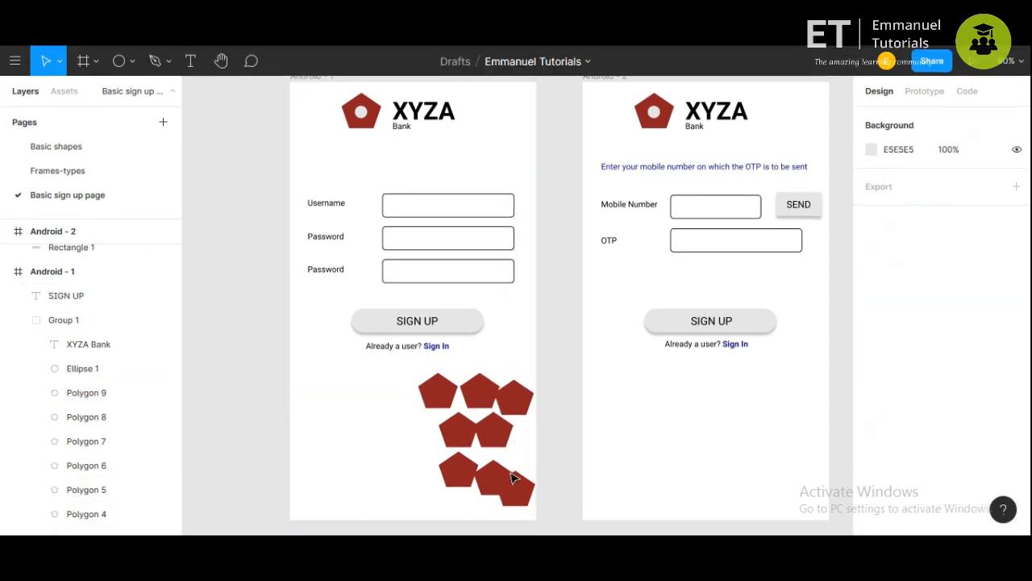
# - Spread out the copied pentagons in the lower part of Android - 1 and add two more copies to the lowest row
pyautogui.click(496, 482)
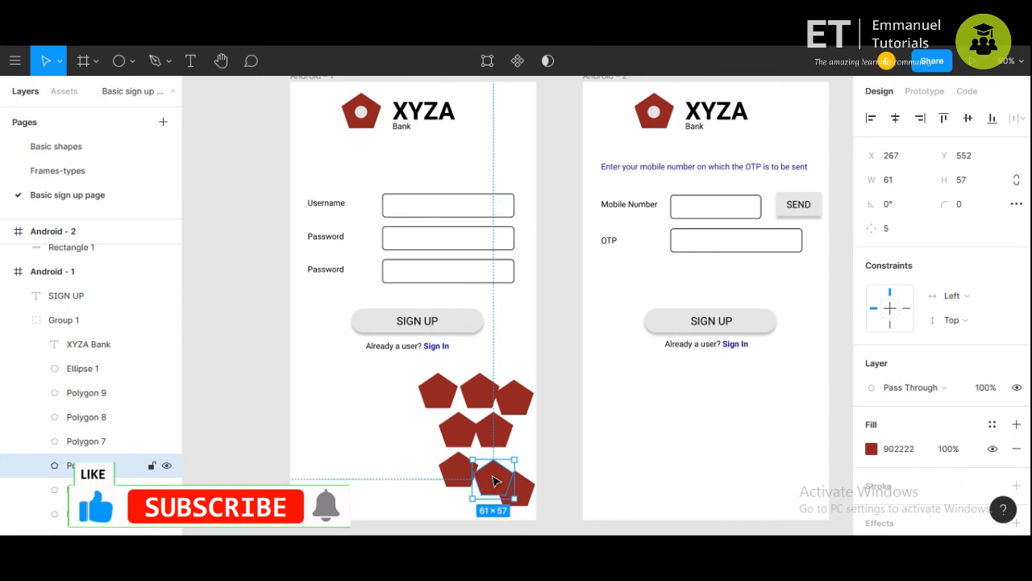
pyautogui.moveTo(492, 486); pyautogui.dragTo(471, 487)
pyautogui.moveTo(458, 441); pyautogui.dragTo(469, 458)
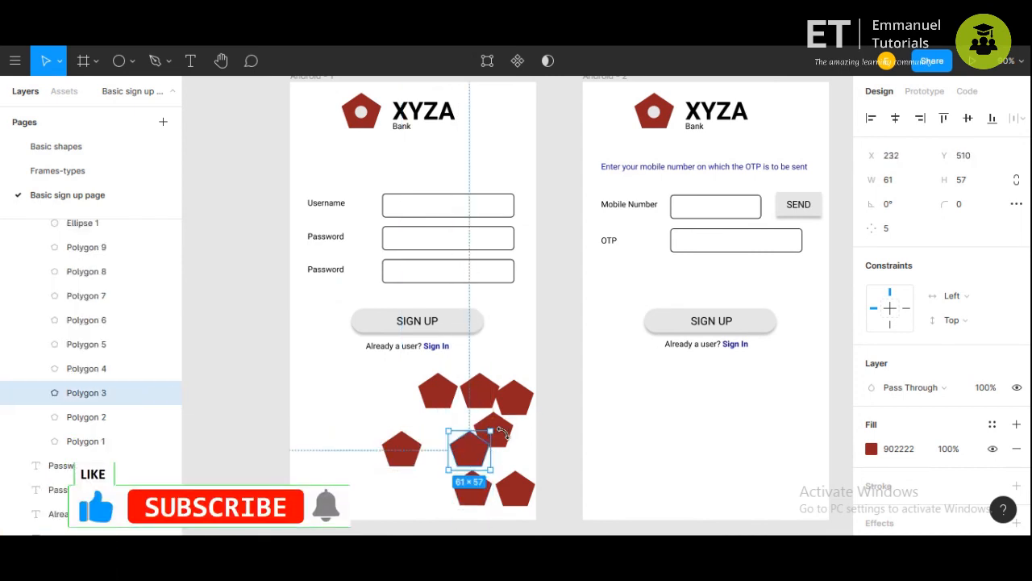
pyautogui.moveTo(506, 431); pyautogui.dragTo(520, 438)
pyautogui.moveTo(444, 402)
pyautogui.mouseDown()
pyautogui.moveTo(452, 417)
pyautogui.moveTo(445, 410)
pyautogui.mouseUp()
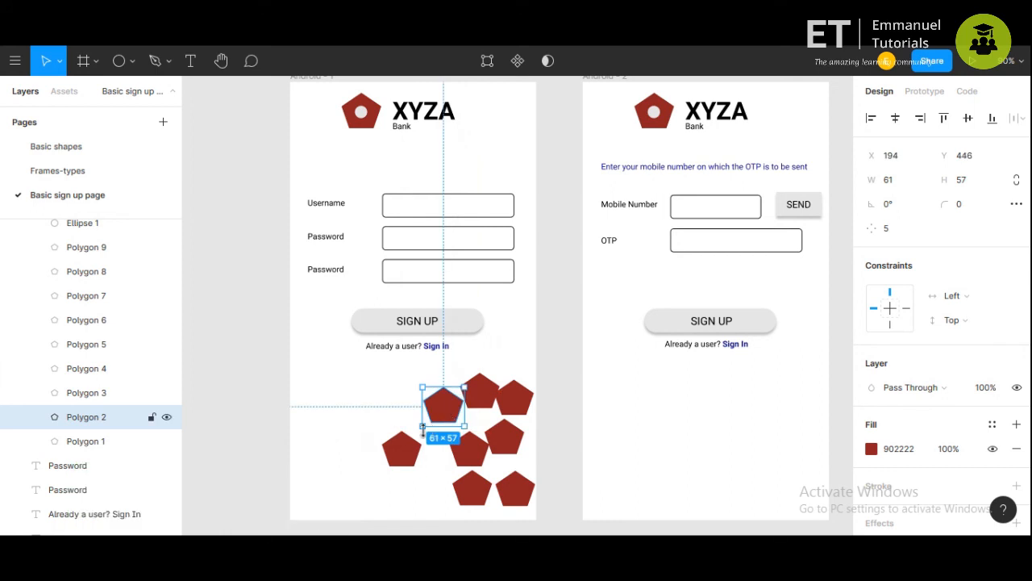
pyautogui.moveTo(413, 459); pyautogui.dragTo(454, 489)
# - Fill all ten decorative pentagons below the Android - 1 button with light grey E5E5E5
pyautogui.keyDown('shift'); pyautogui.click(395, 489); pyautogui.keyUp('shift')
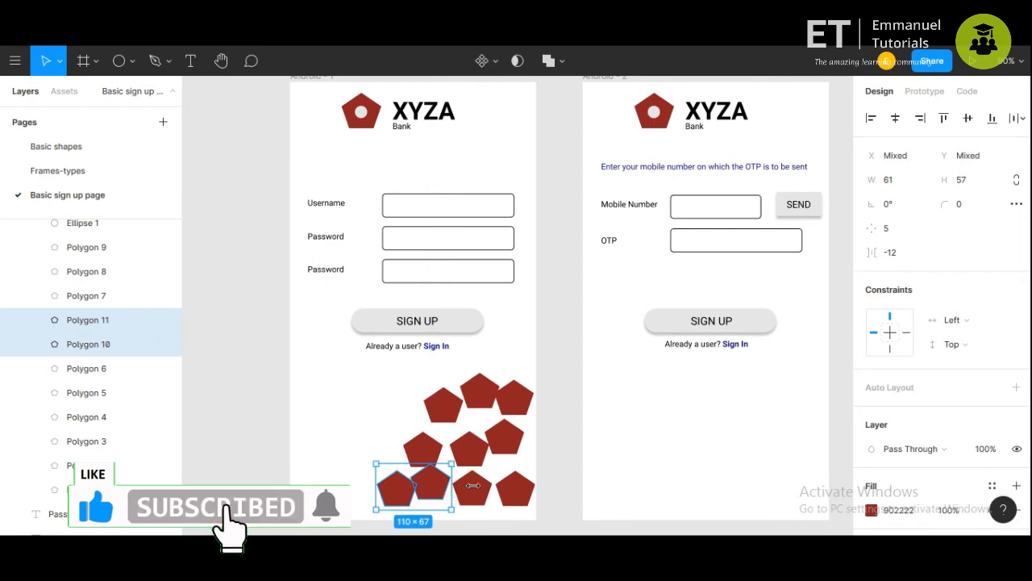
pyautogui.keyDown('shift'); pyautogui.click(473, 489); pyautogui.keyUp('shift')
pyautogui.keyDown('shift'); pyautogui.click(513, 492); pyautogui.keyUp('shift')
pyautogui.keyDown('shift'); pyautogui.click(513, 494); pyautogui.keyUp('shift')
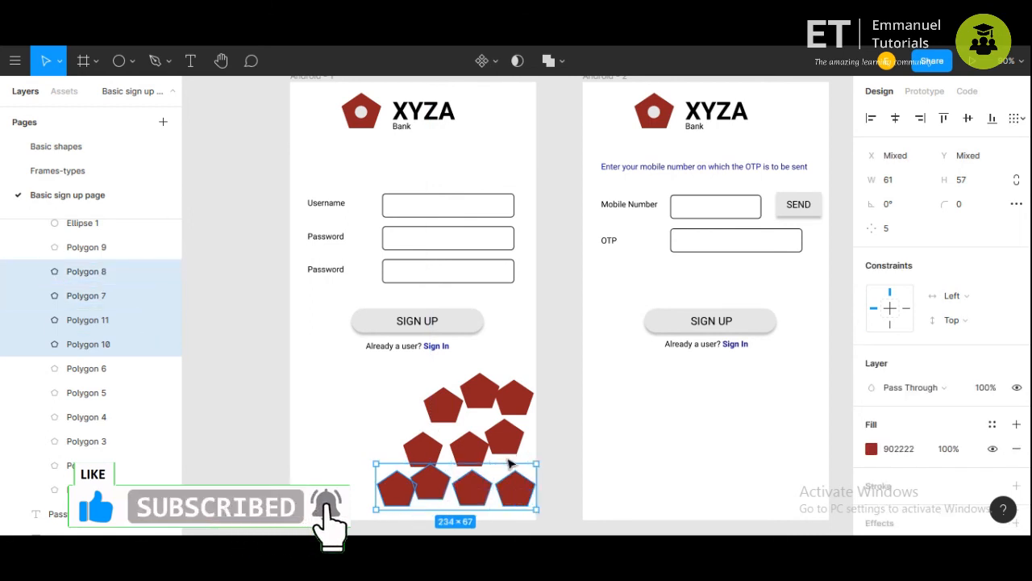
pyautogui.keyDown('shift'); pyautogui.click(507, 452); pyautogui.keyUp('shift')
pyautogui.keyDown('shift'); pyautogui.click(469, 448); pyautogui.keyUp('shift')
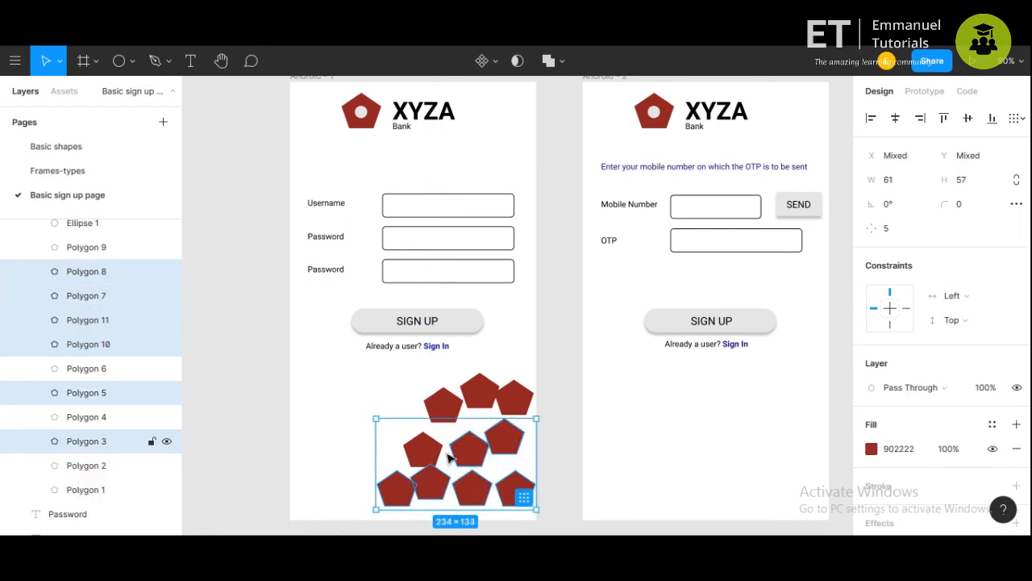
pyautogui.keyDown('shift'); pyautogui.click(424, 450); pyautogui.keyUp('shift')
pyautogui.keyDown('shift'); pyautogui.click(445, 408); pyautogui.keyUp('shift')
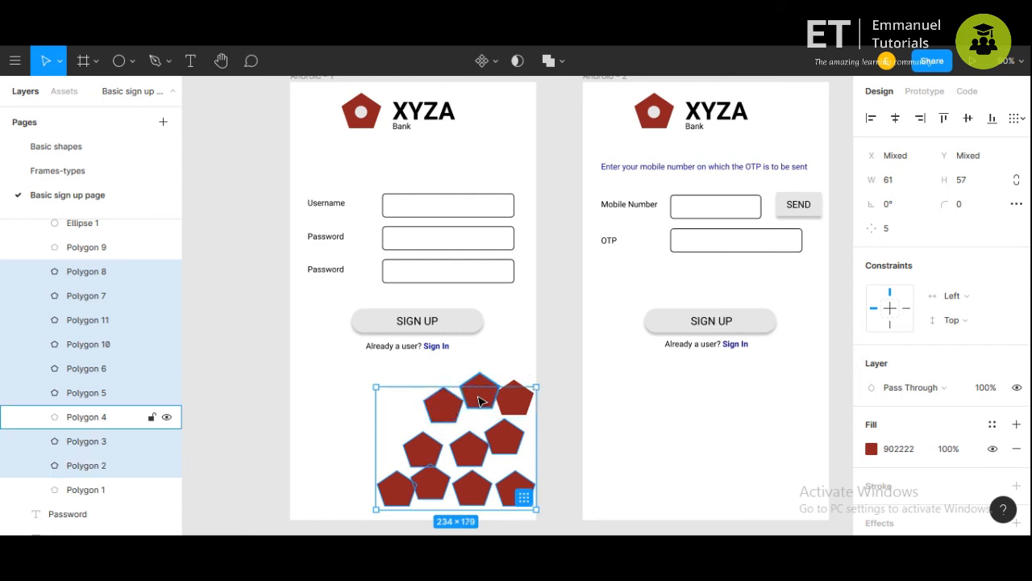
pyautogui.keyDown('shift'); pyautogui.click(484, 401); pyautogui.keyUp('shift')
pyautogui.keyDown('shift'); pyautogui.click(513, 396); pyautogui.keyUp('shift')
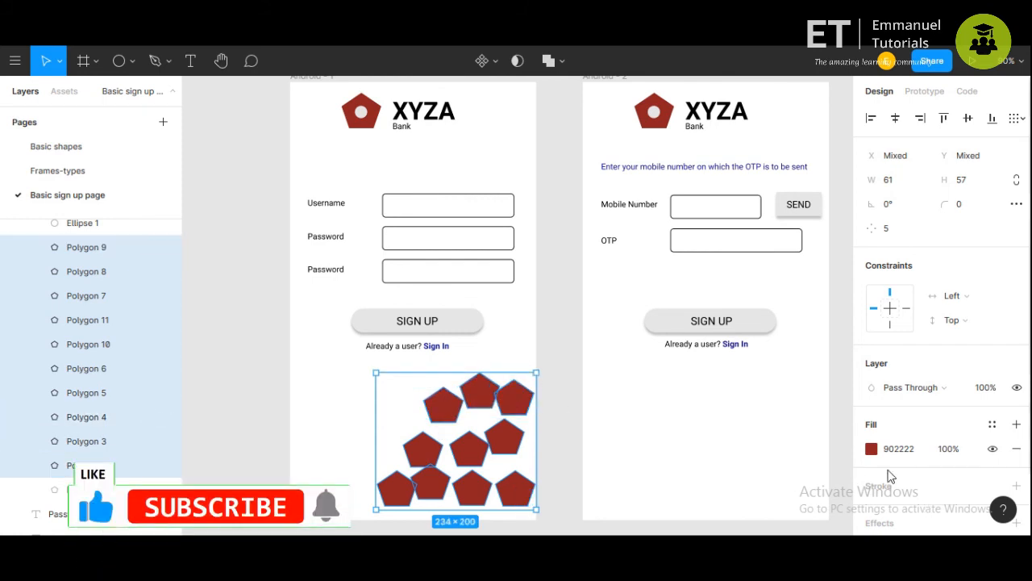
pyautogui.click(872, 449)
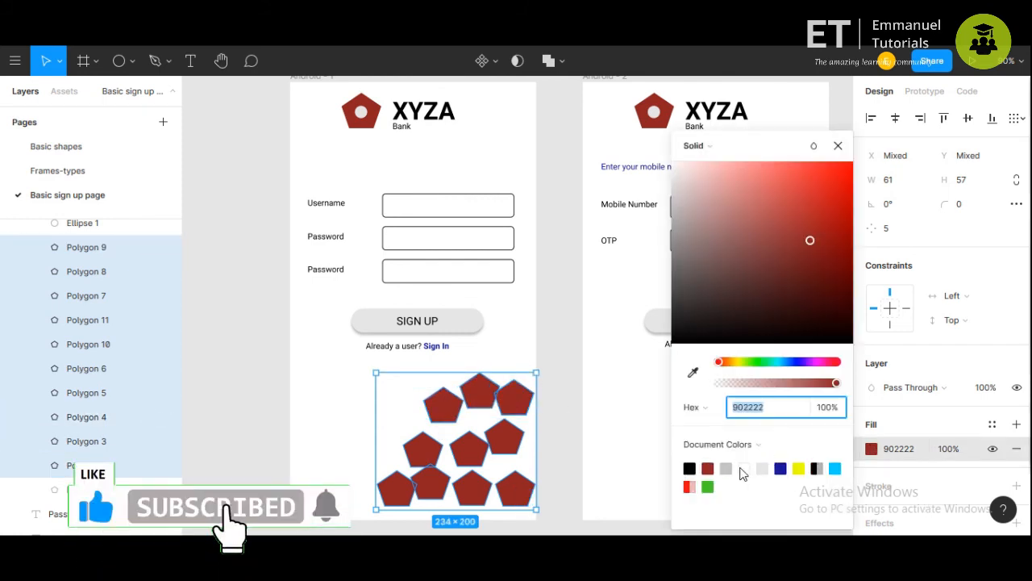
pyautogui.click(763, 467)
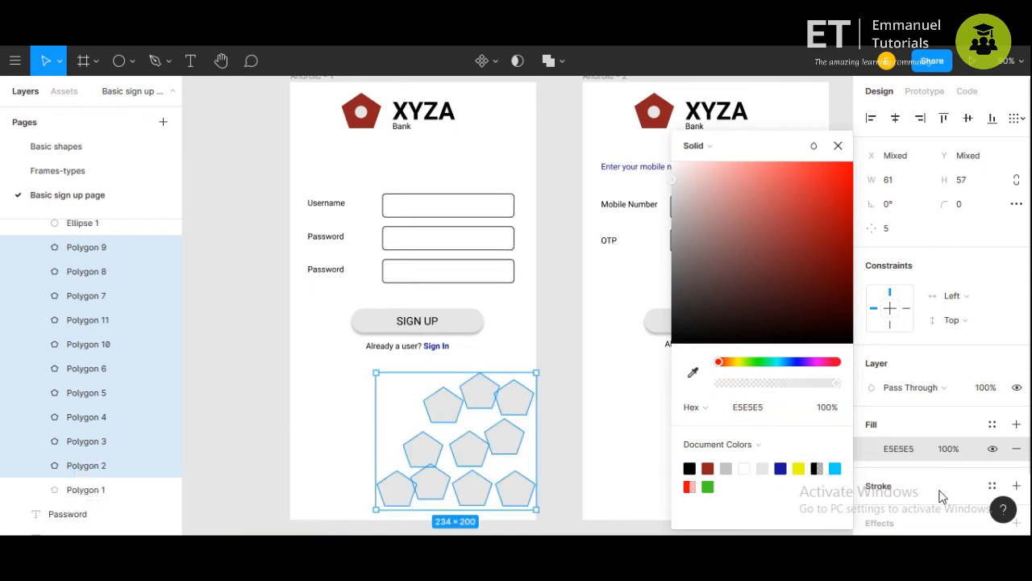
# - Add a grey C4C4C4 stroke to the ten decorative pentagons and group them
pyautogui.click(1016, 486)
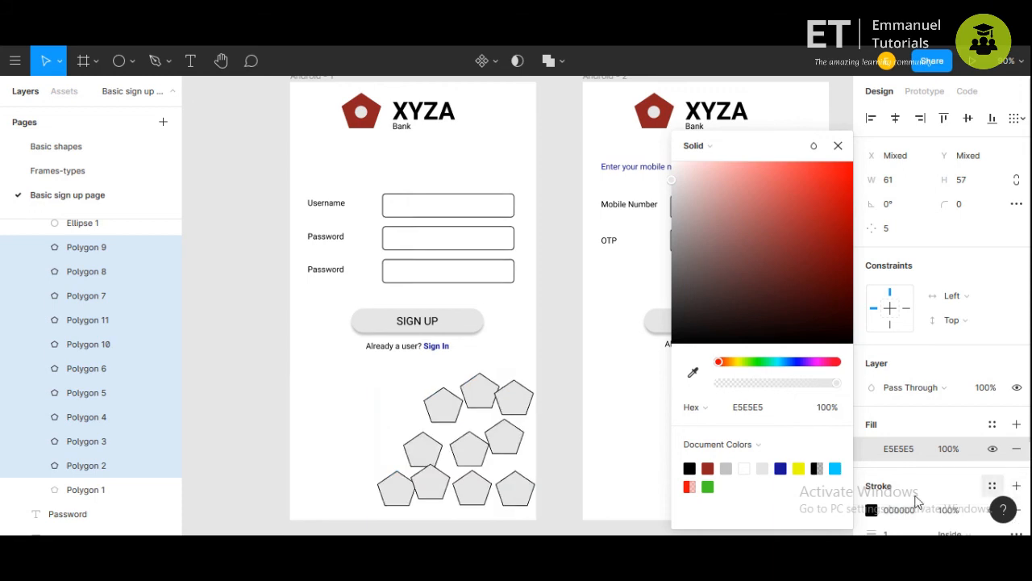
pyautogui.click(873, 509)
pyautogui.click(726, 467)
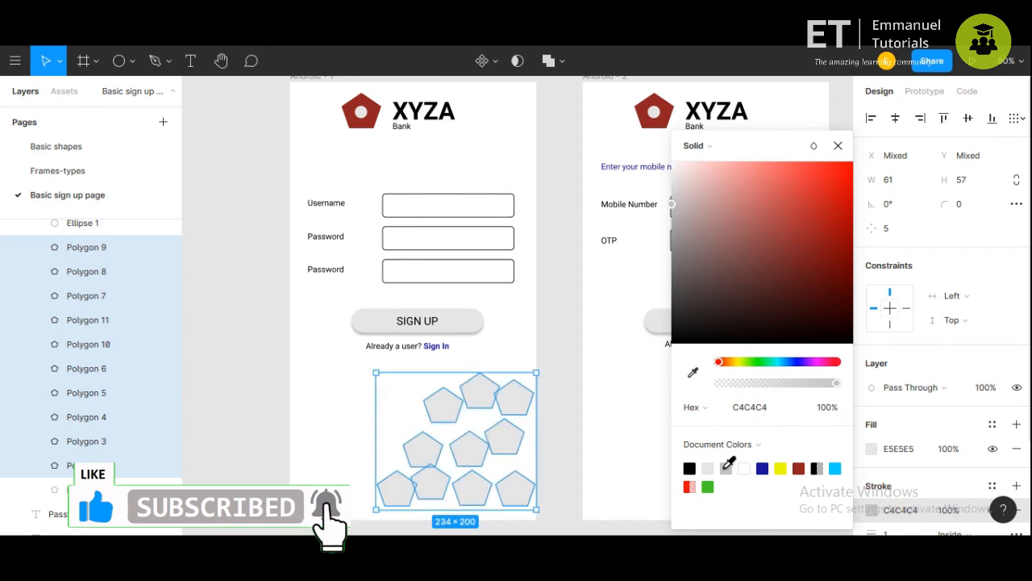
pyautogui.scroll(-3, 940, 363)
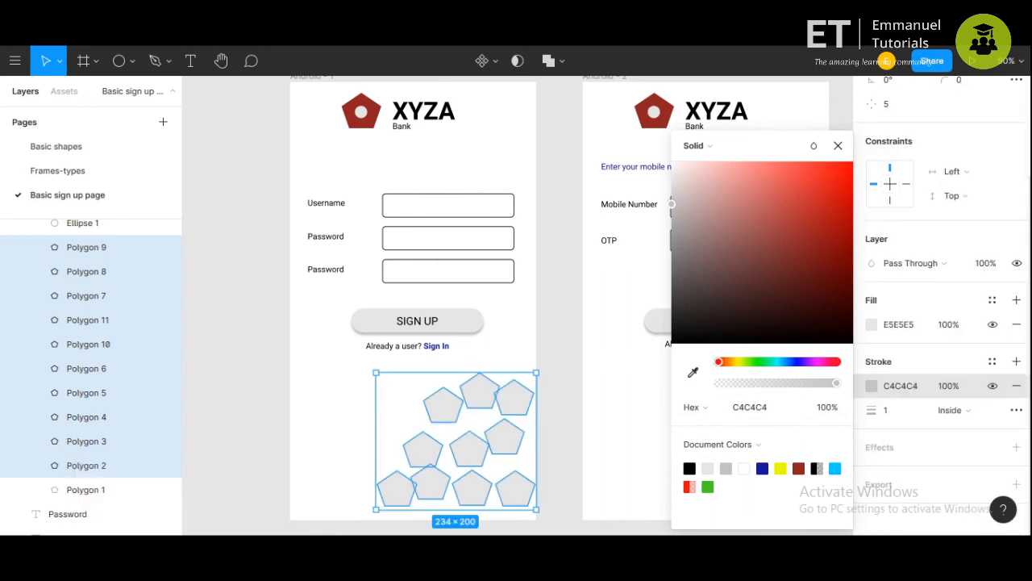
pyautogui.hotkey('ctrl', 'g')
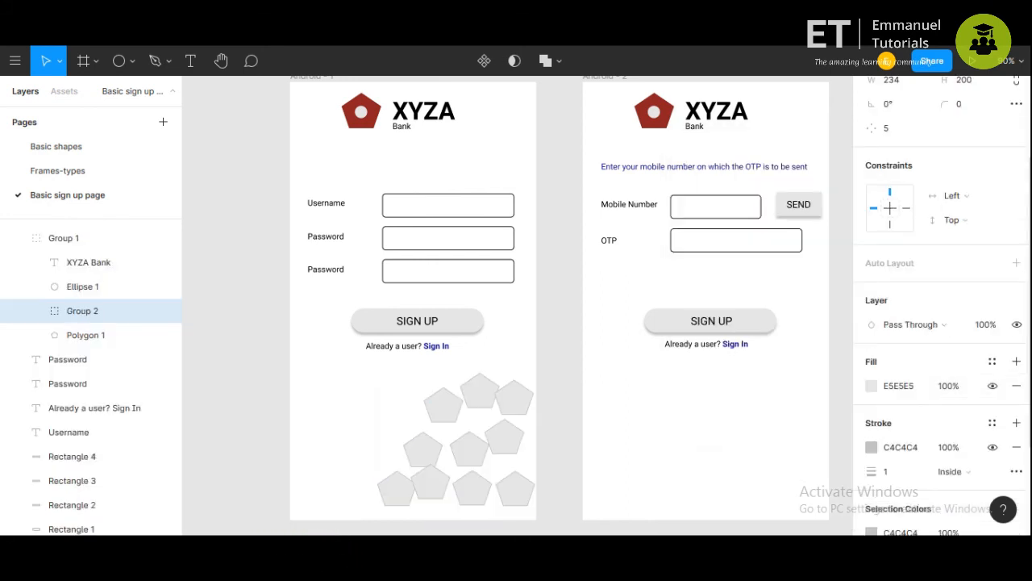
# - Copy the grey pentagon group from Android - 1 into Android - 2 and place it in the frame's lower-right corner at X 126, Y 440
pyautogui.click(570, 425)
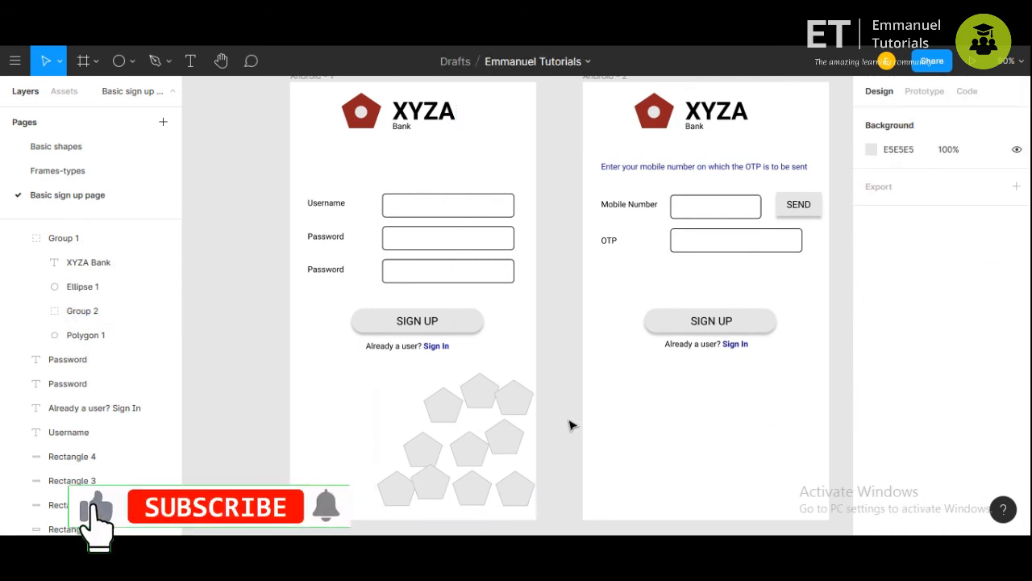
pyautogui.doubleClick(480, 400)
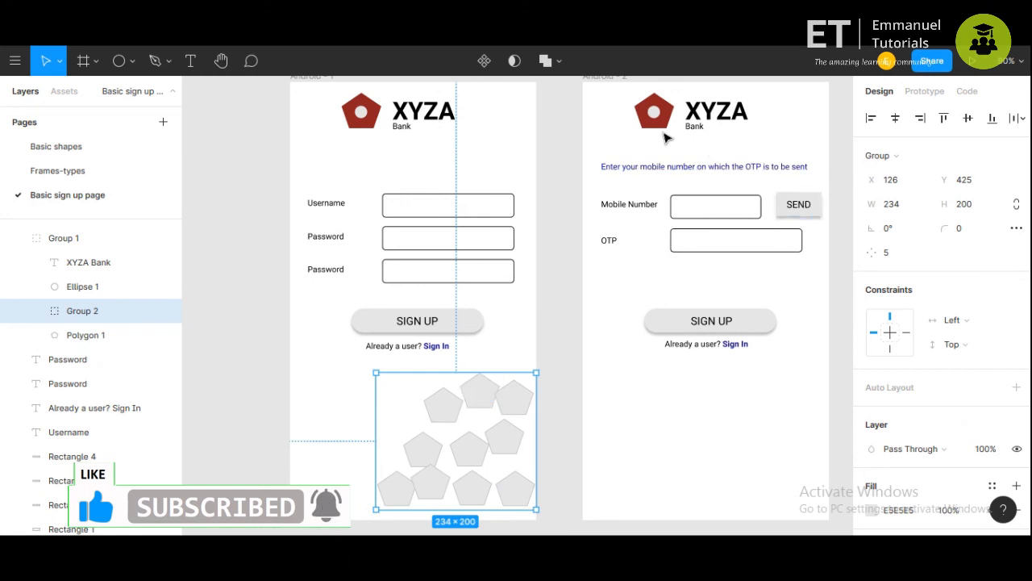
pyautogui.click(605, 77)
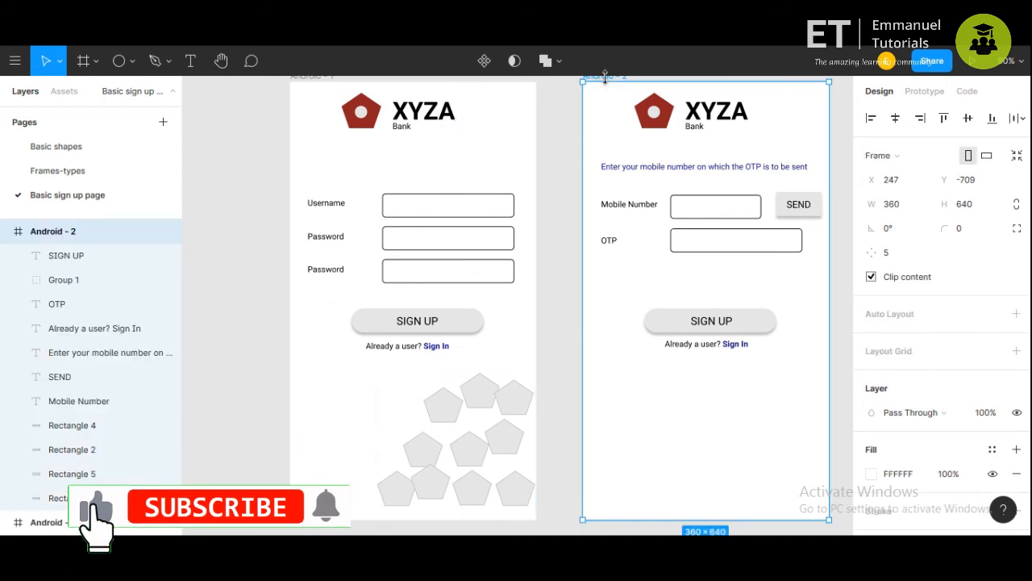
pyautogui.hotkey('ctrl', 'v')
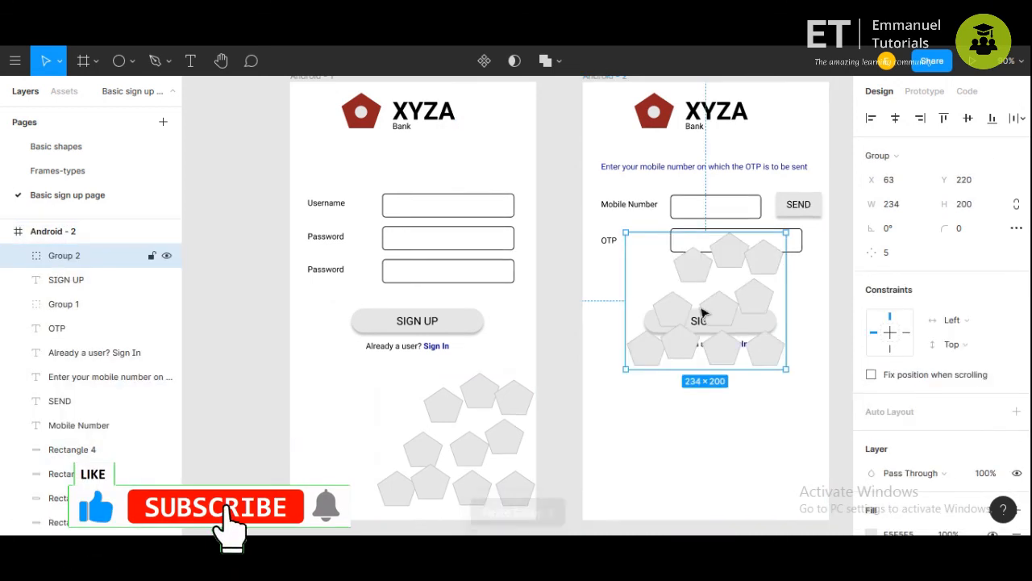
pyautogui.moveTo(721, 315); pyautogui.dragTo(767, 467)
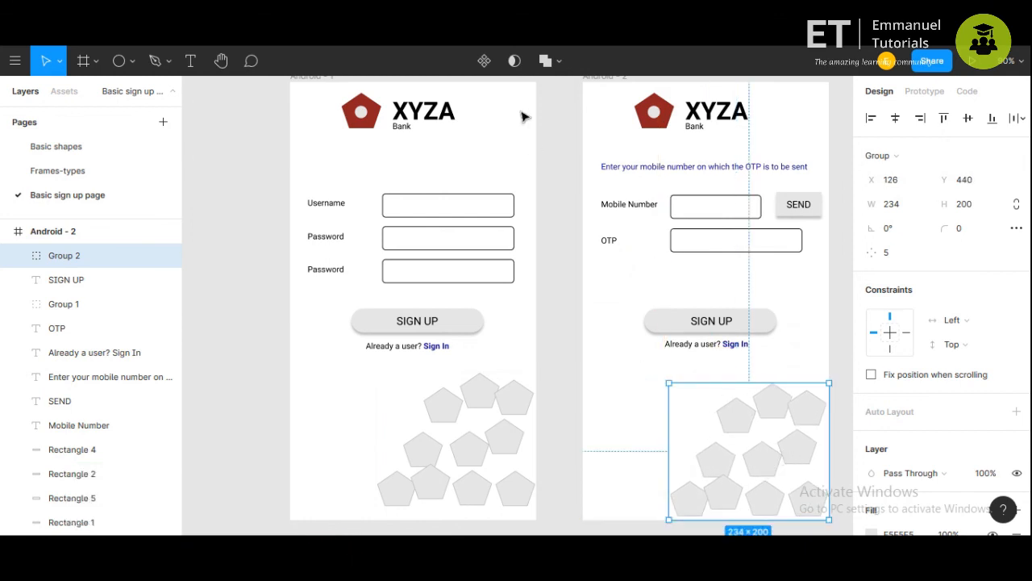
pyautogui.click(844, 230)
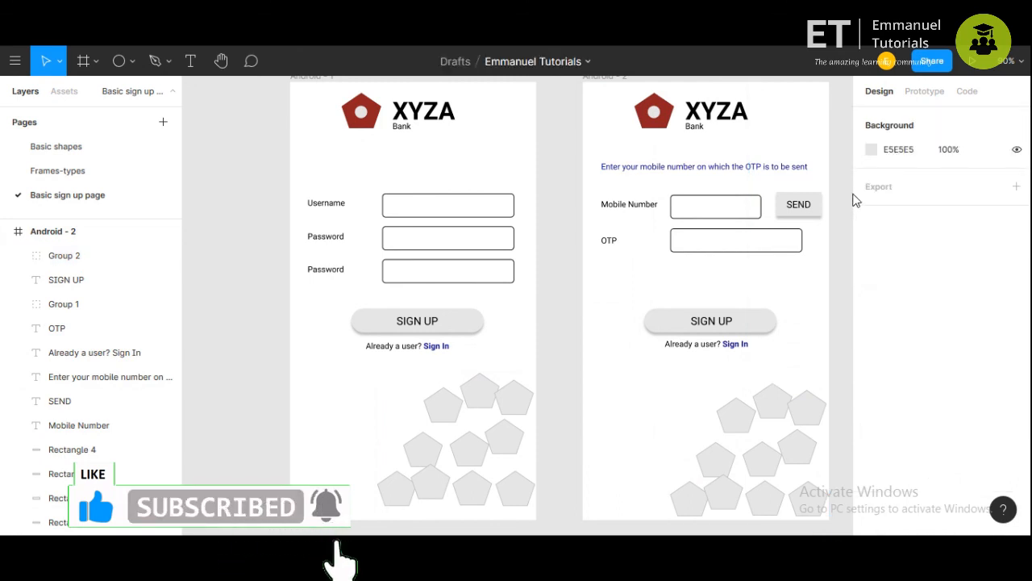
# - Rename the Android - 1 frame as "Login with password"
pyautogui.press('-')
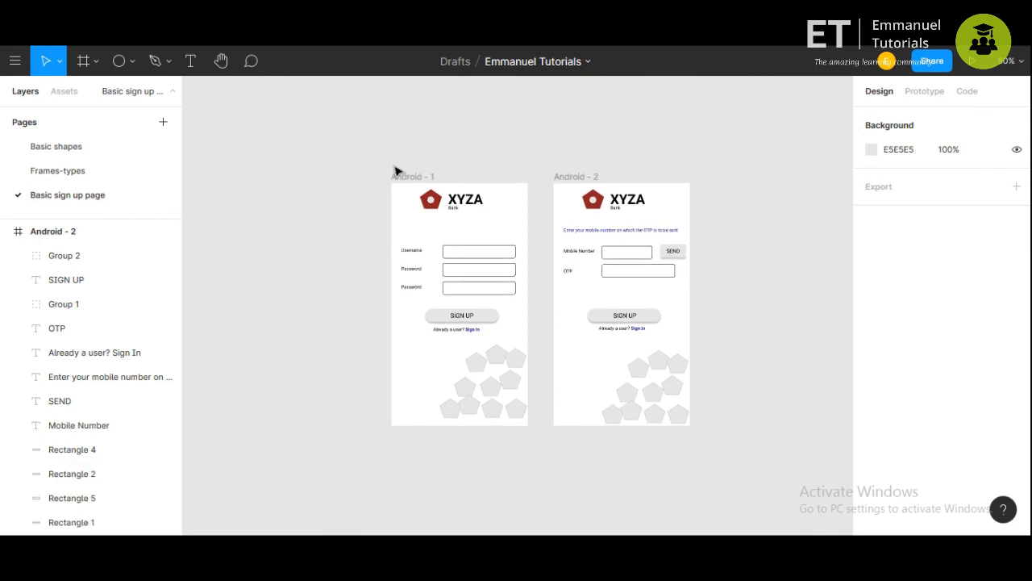
pyautogui.click(421, 182)
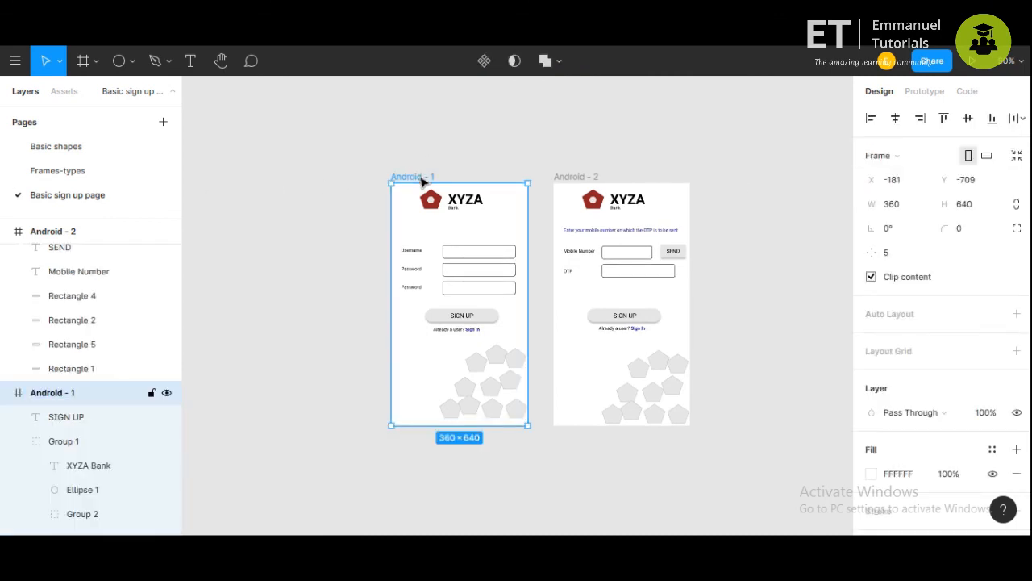
pyautogui.hotkey('ctrl', 'r')
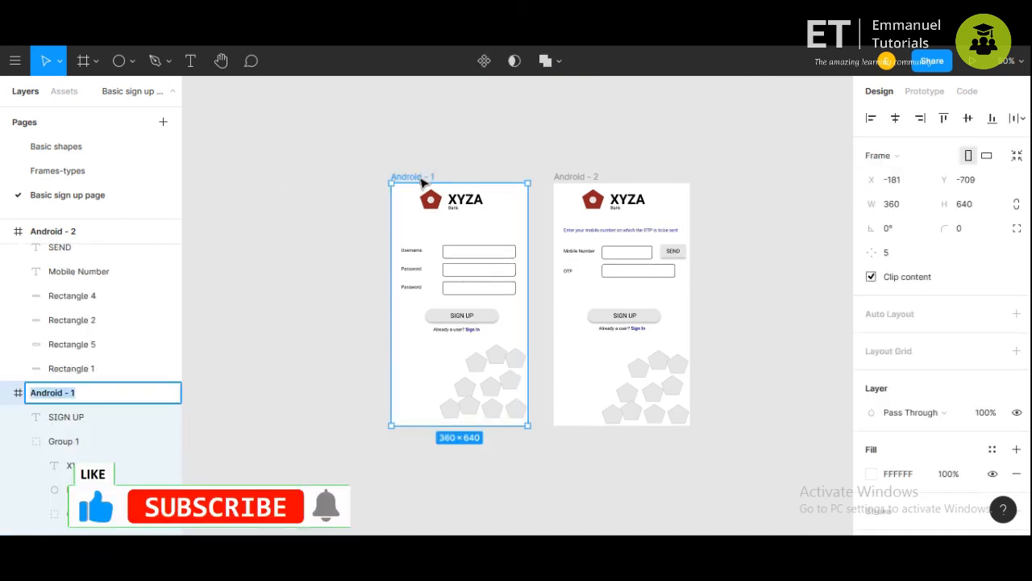
pyautogui.write('Login')
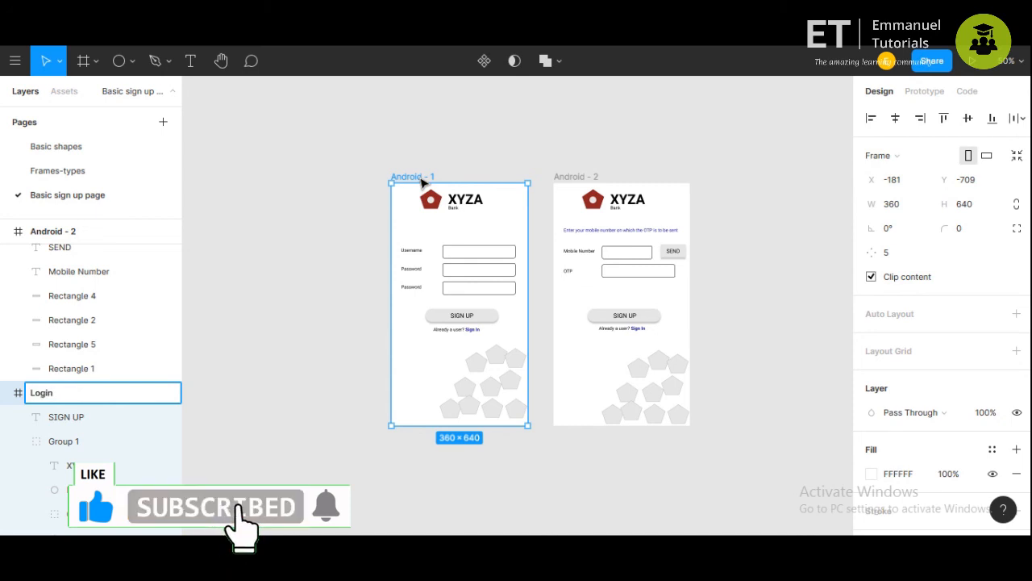
pyautogui.write(' with password')
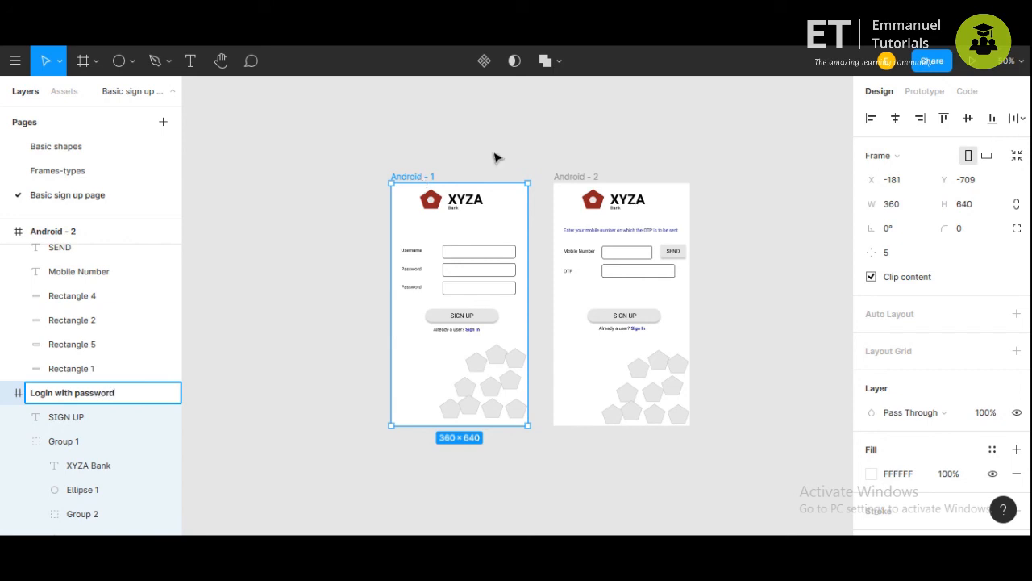
# - Rename the Android - 2 frame as "Sign up with OTP"
pyautogui.click(577, 176)
pyautogui.hotkey('ctrl', 'r')
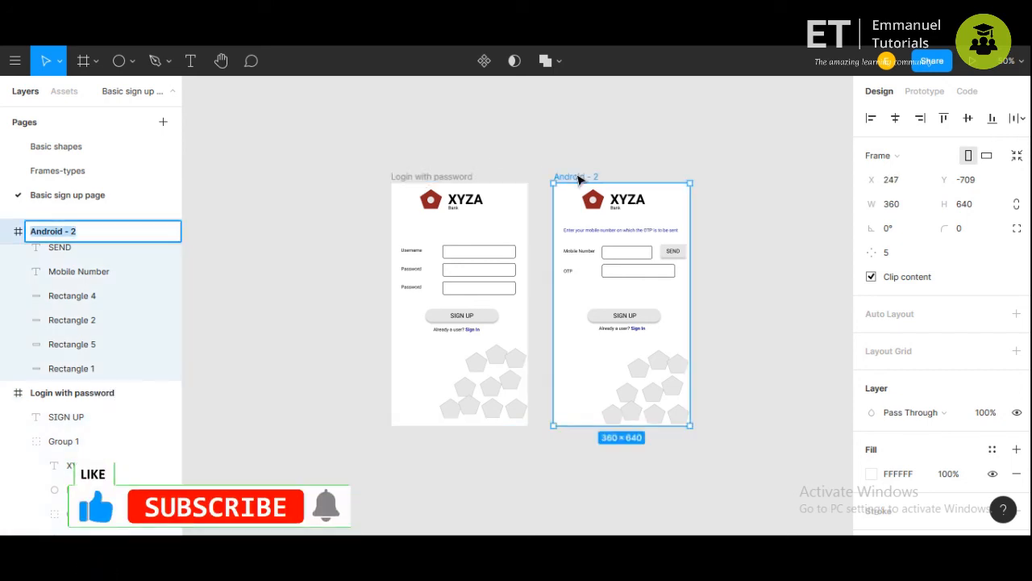
pyautogui.write('Sign up')
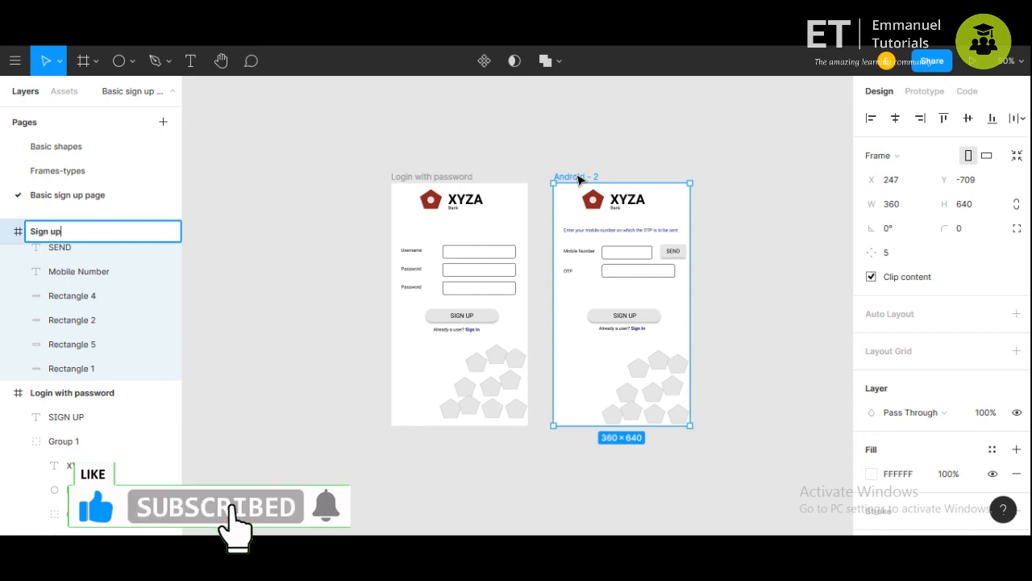
pyautogui.write(' with OTP')
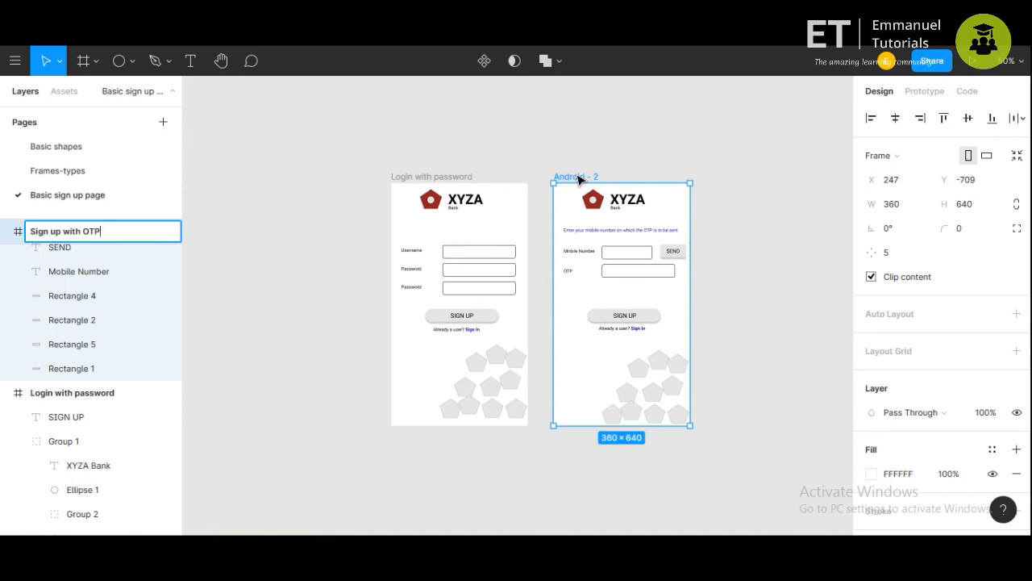
pyautogui.press('Return')
# - Correct the name of the username and password frame to "Sign up with password"
pyautogui.click(459, 177)
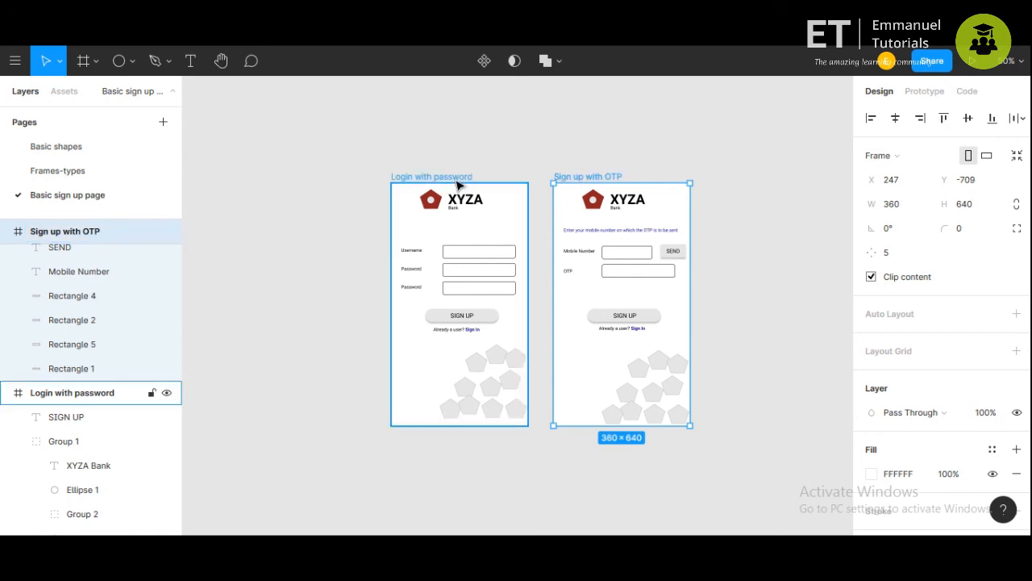
pyautogui.doubleClick(457, 178)
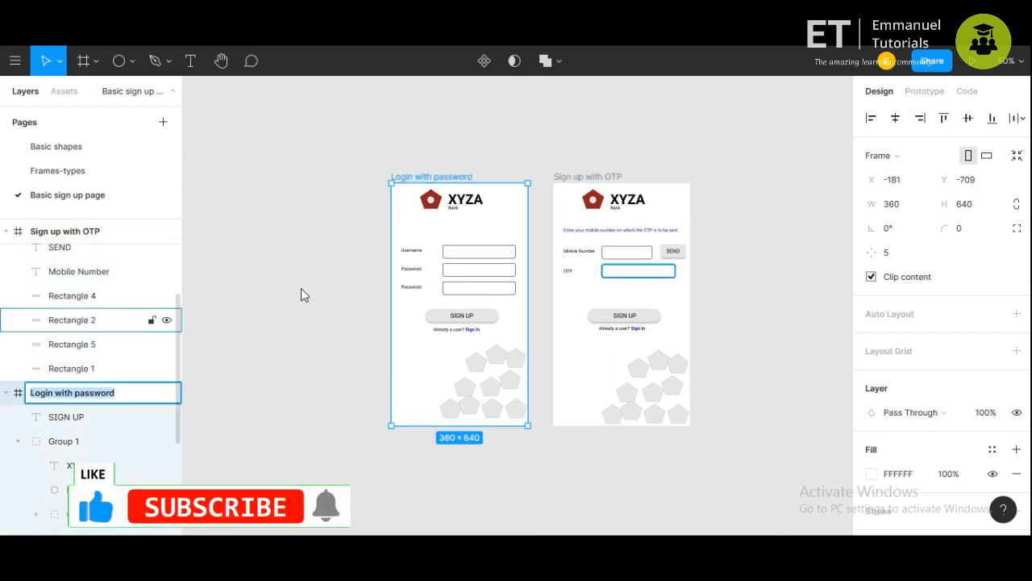
pyautogui.doubleClick(48, 395)
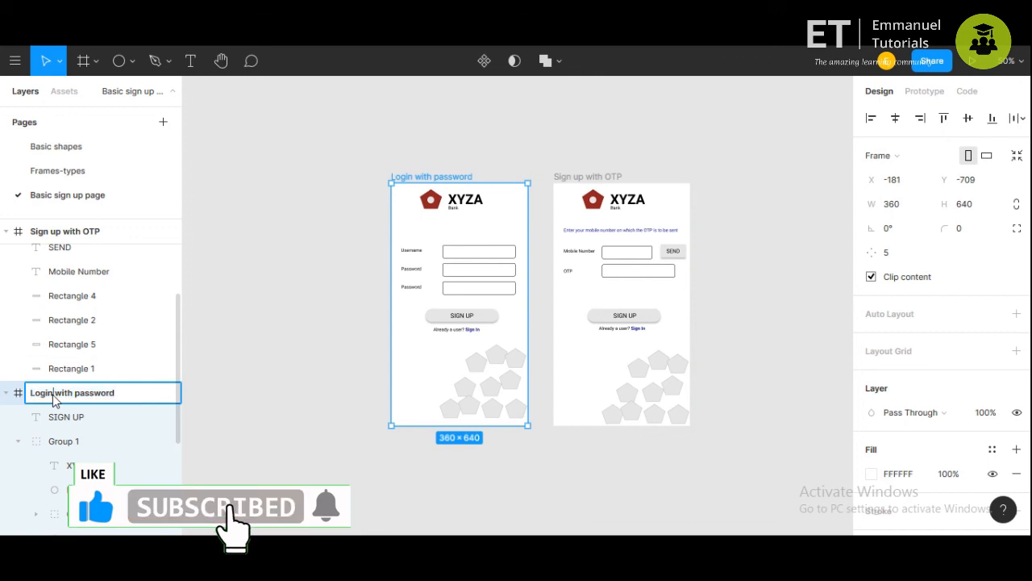
pyautogui.write('Sign up')
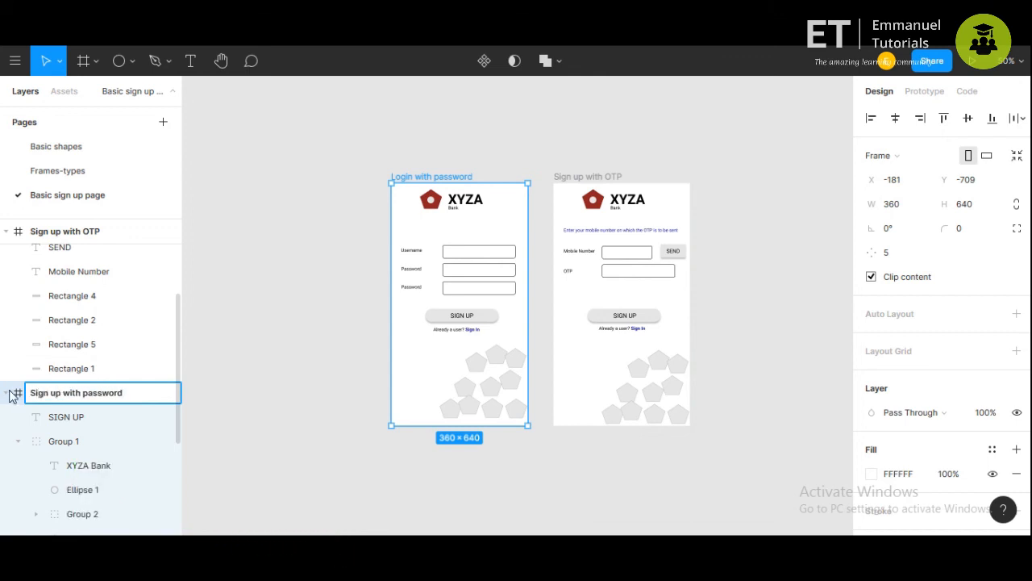
pyautogui.press('Return')
pyautogui.click(225, 256)
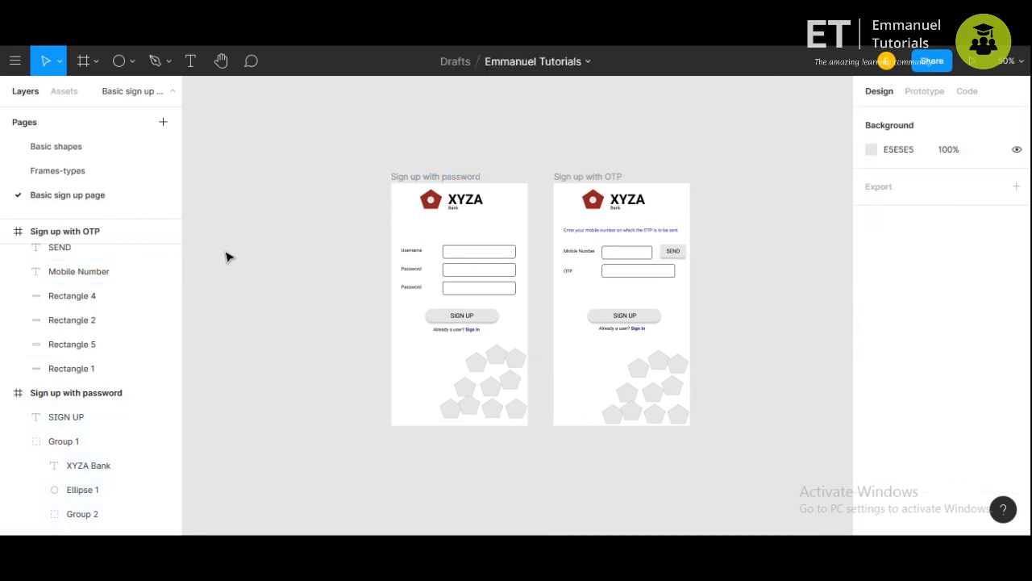